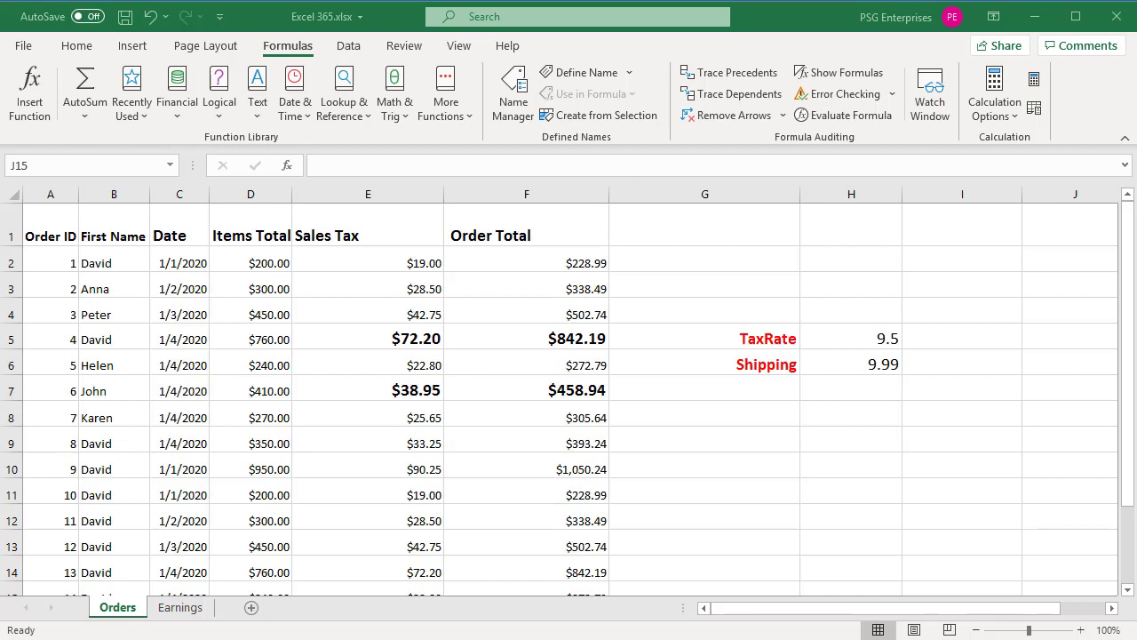
Inspect the Sales Tax formula in E5 and the Order Total formula in F5
{"action": "double_click", "coordinate": [357, 340]}
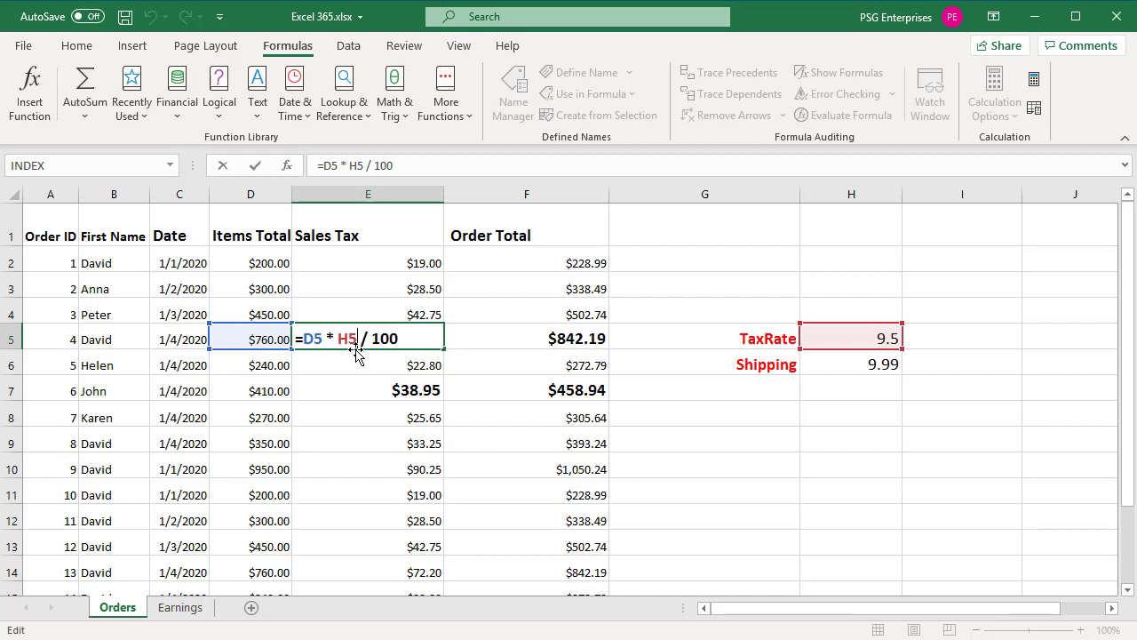
{"action": "key", "text": "Escape"}
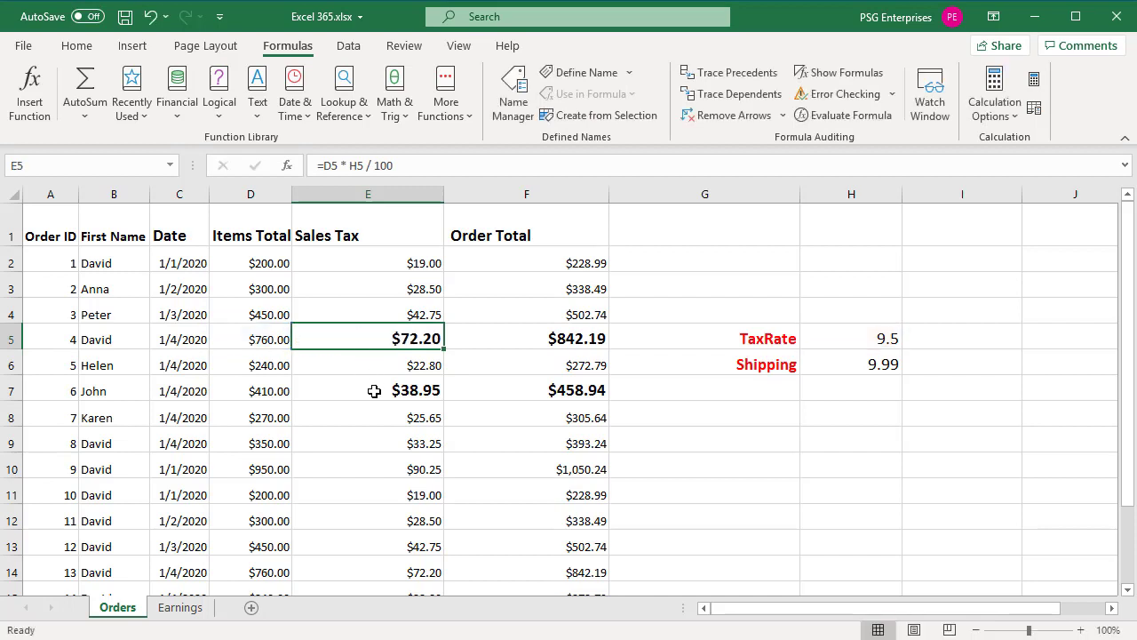
{"action": "double_click", "coordinate": [520, 340]}
Create names for the values in G5:H6 from the left column labels TaxRate and Shipping, and review them in the Name Manager
{"action": "left_click_drag", "start_coordinate": [851, 365], "coordinate": [701, 339]}
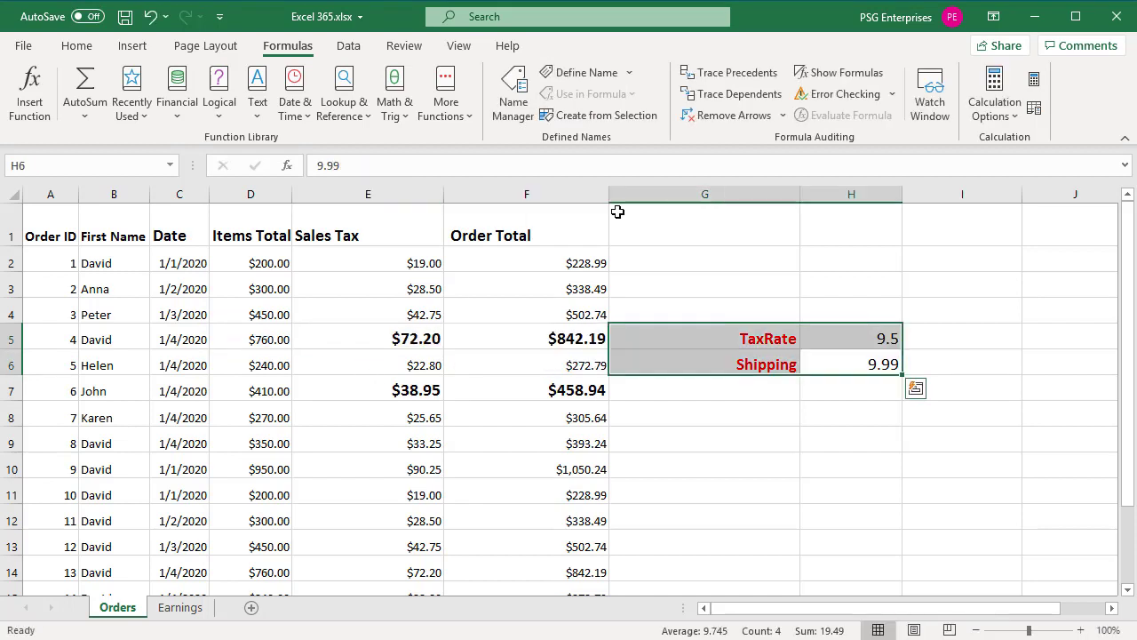
{"action": "left_click", "coordinate": [629, 121]}
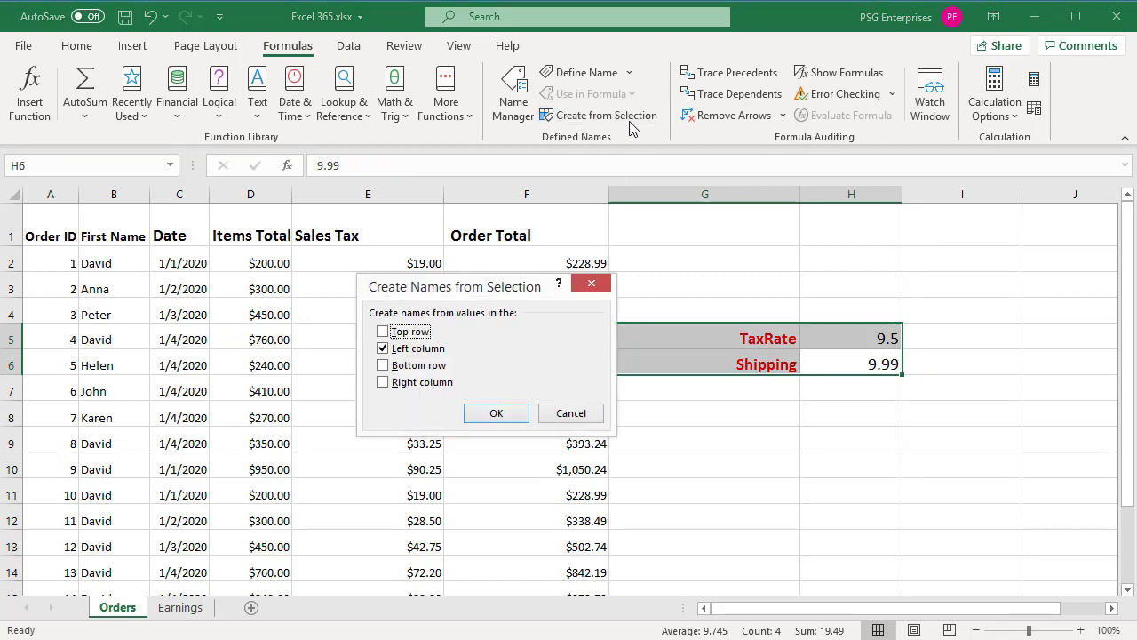
{"action": "left_click", "coordinate": [504, 414]}
{"action": "left_click", "coordinate": [508, 111]}
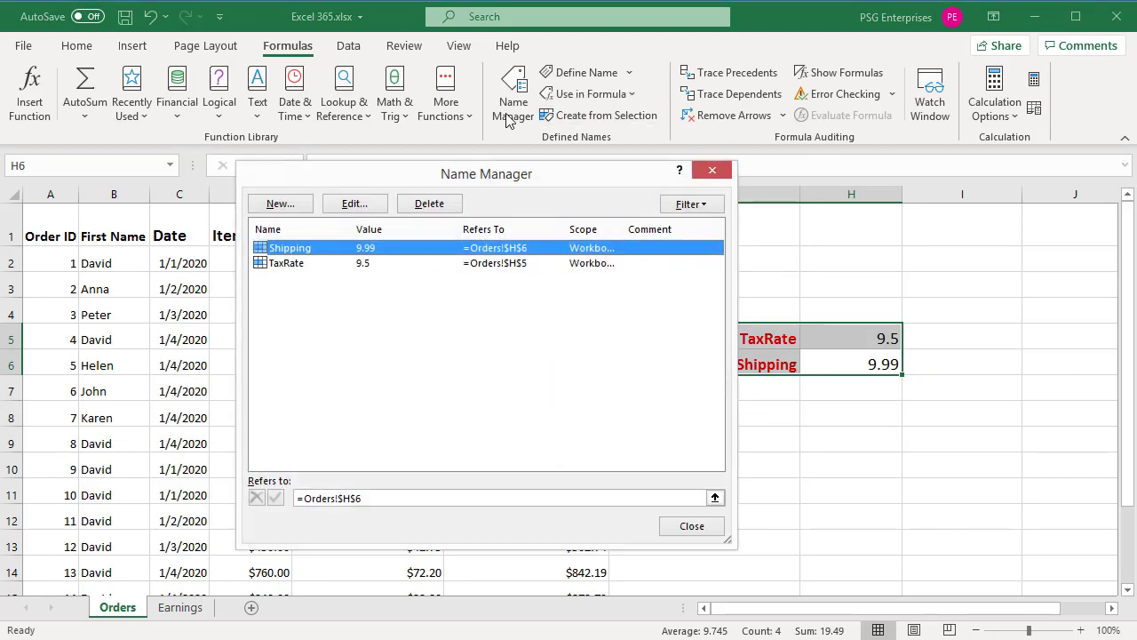
{"action": "left_click", "coordinate": [692, 529]}
{"action": "left_click", "coordinate": [916, 369]}
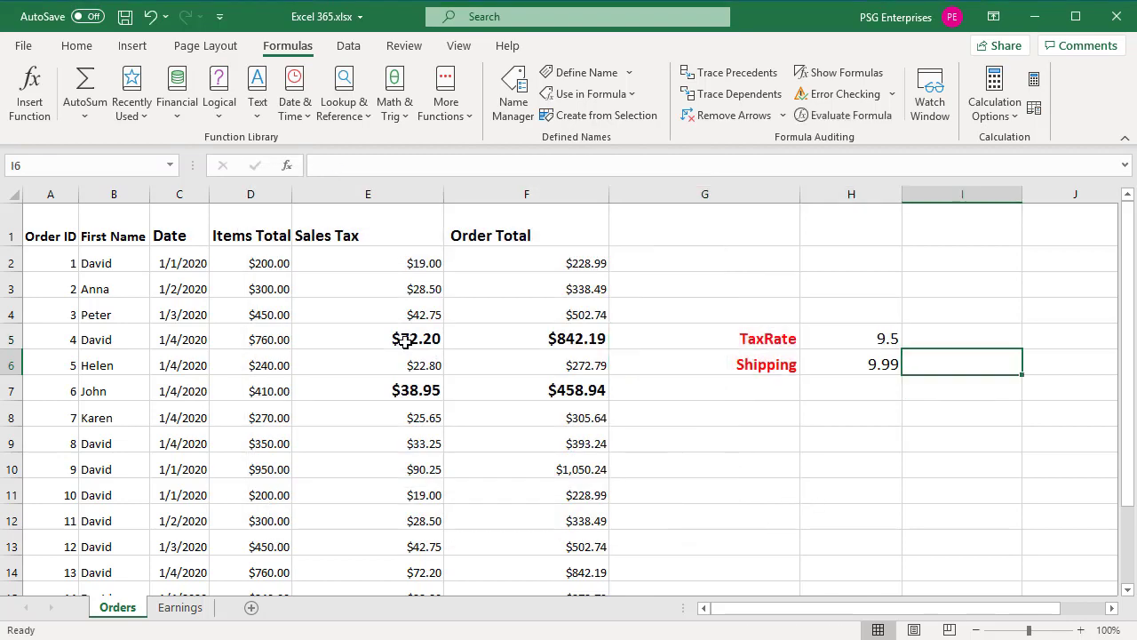
Check which cells the Sales Tax and Order Total formulas in row 5 reference
{"action": "left_click", "coordinate": [372, 339]}
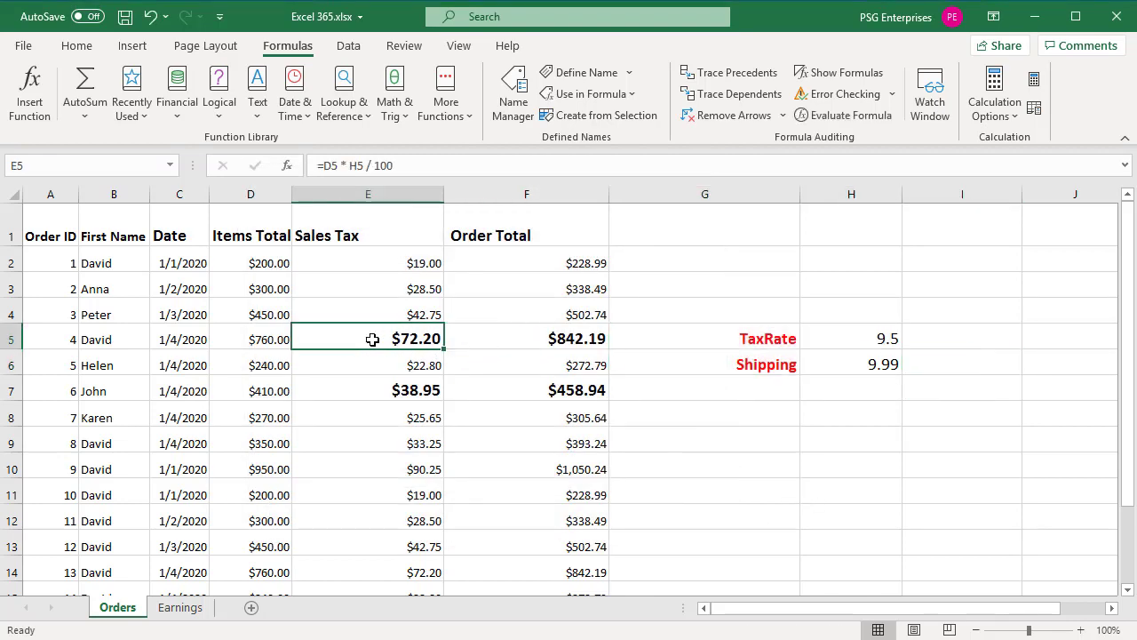
{"action": "double_click", "coordinate": [372, 339]}
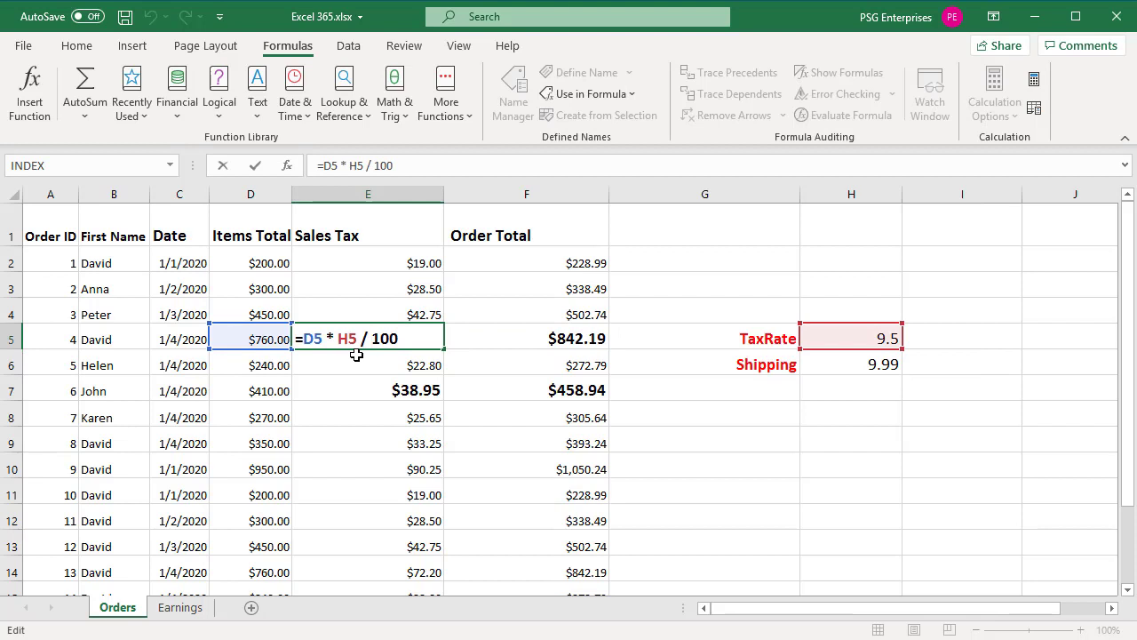
{"action": "left_click", "coordinate": [500, 338]}
{"action": "double_click", "coordinate": [500, 338]}
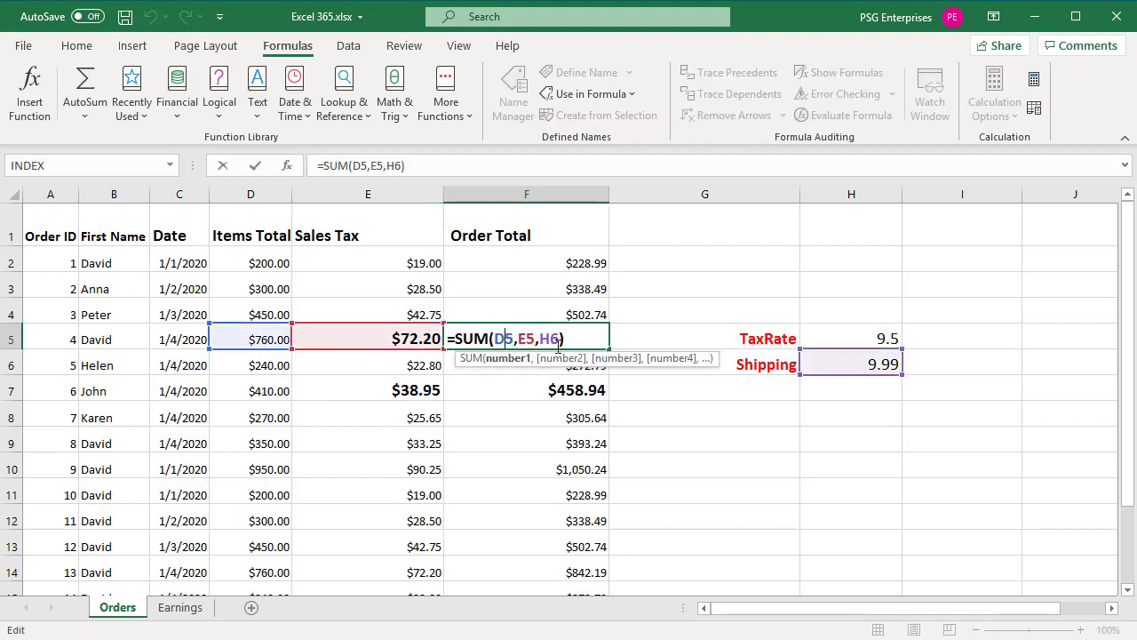
{"action": "key", "text": "Escape"}
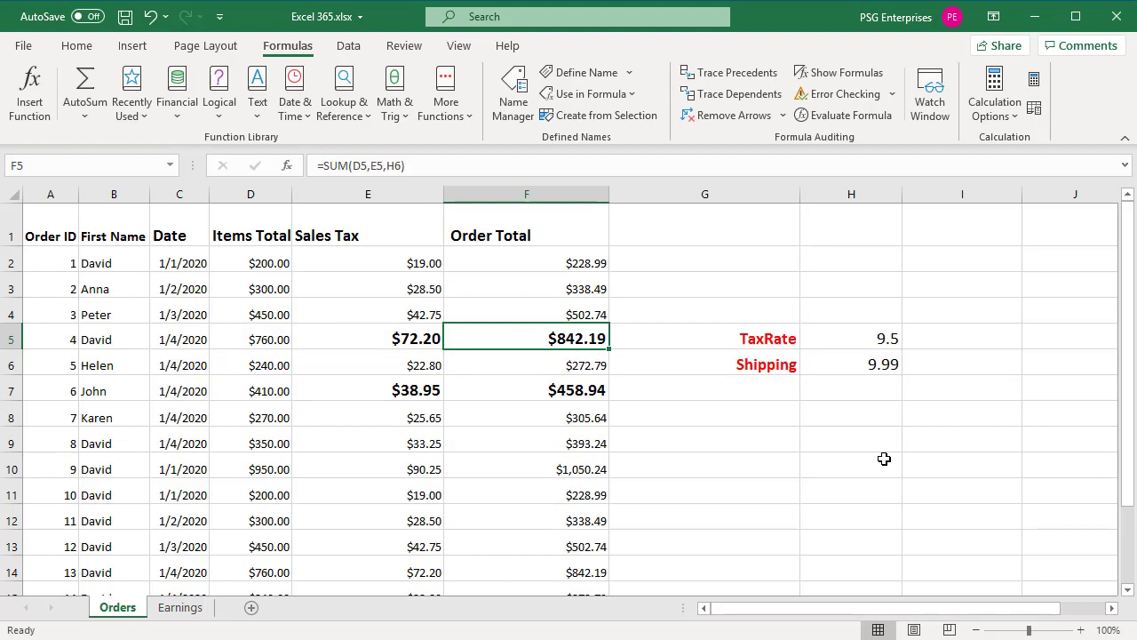
Apply the defined name TaxRate to the sheet's existing formulas from cell E5, keeping Ignore Relative/Absolute enabled
{"action": "key", "text": "Left"}
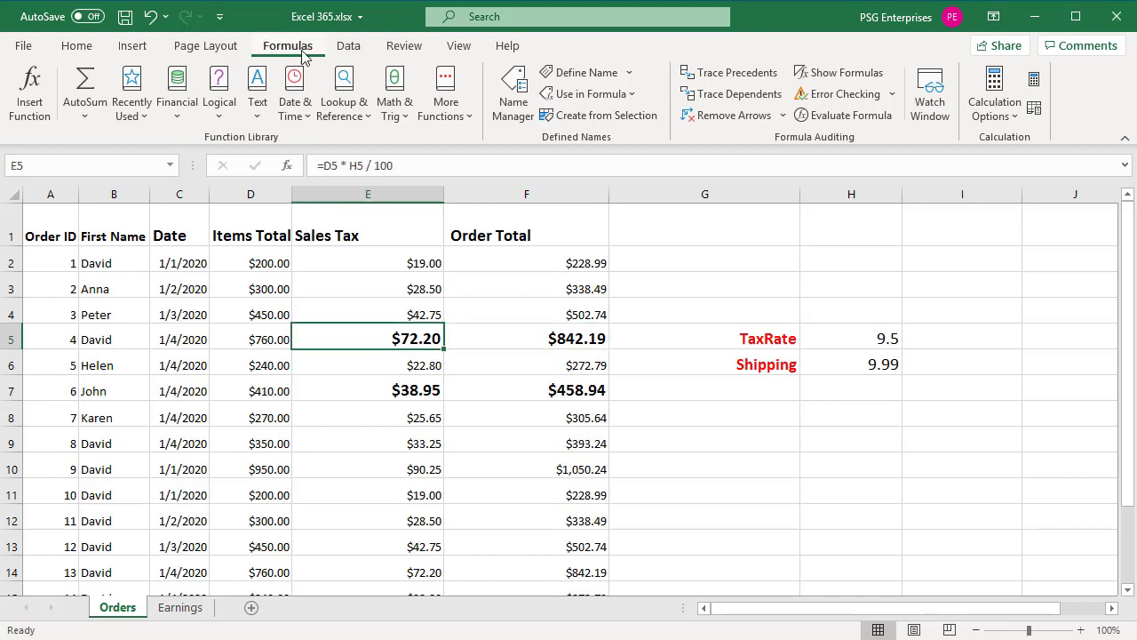
{"action": "left_click", "coordinate": [628, 77]}
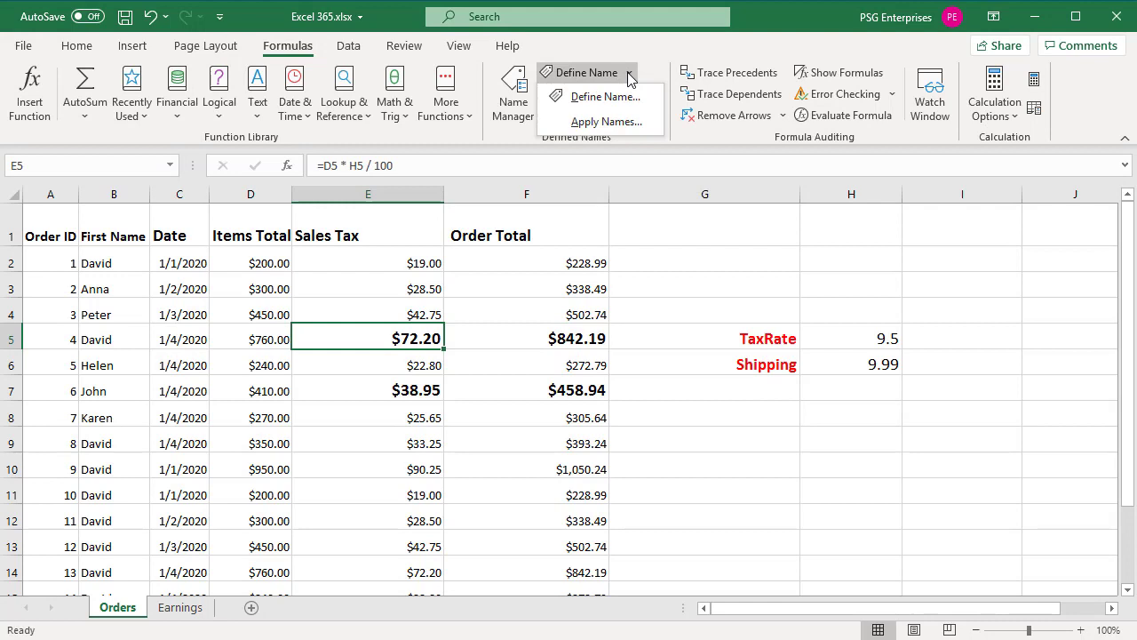
{"action": "left_click", "coordinate": [617, 123]}
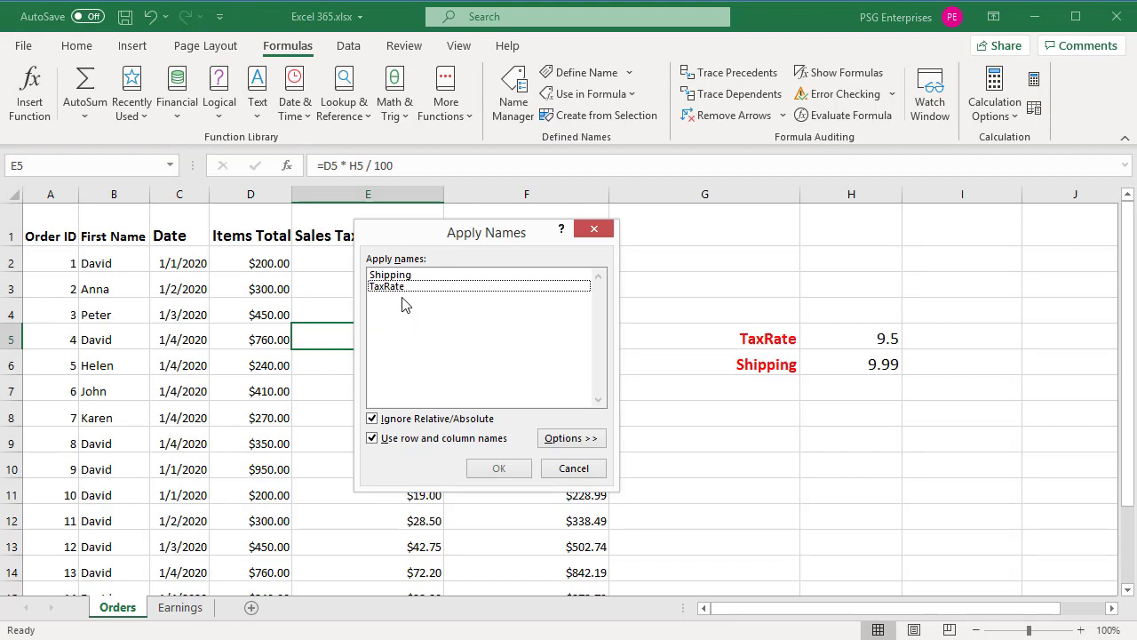
{"action": "left_click", "coordinate": [397, 289]}
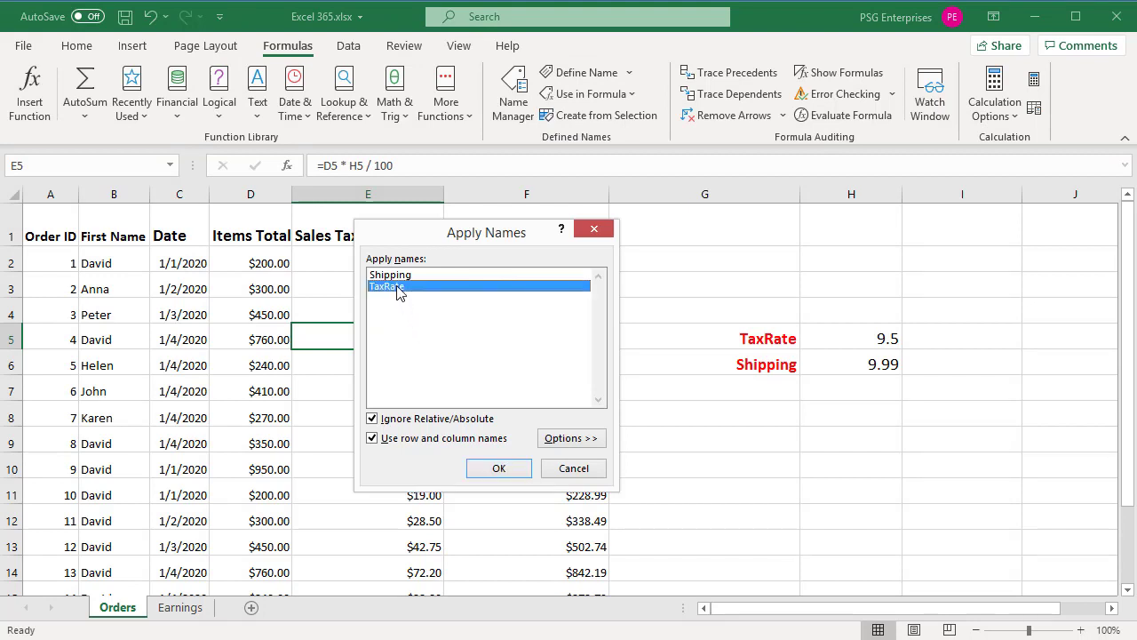
{"action": "left_click", "coordinate": [503, 471]}
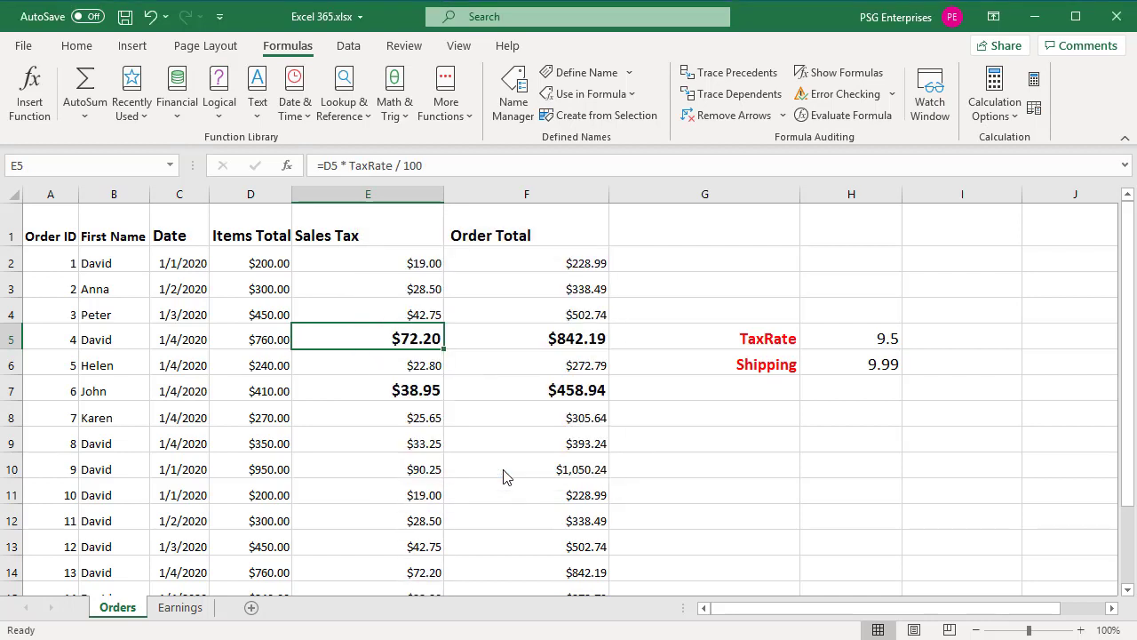
Examine the Sales Tax formulas in E5 and E7 for the name TaxRate
{"action": "double_click", "coordinate": [366, 339]}
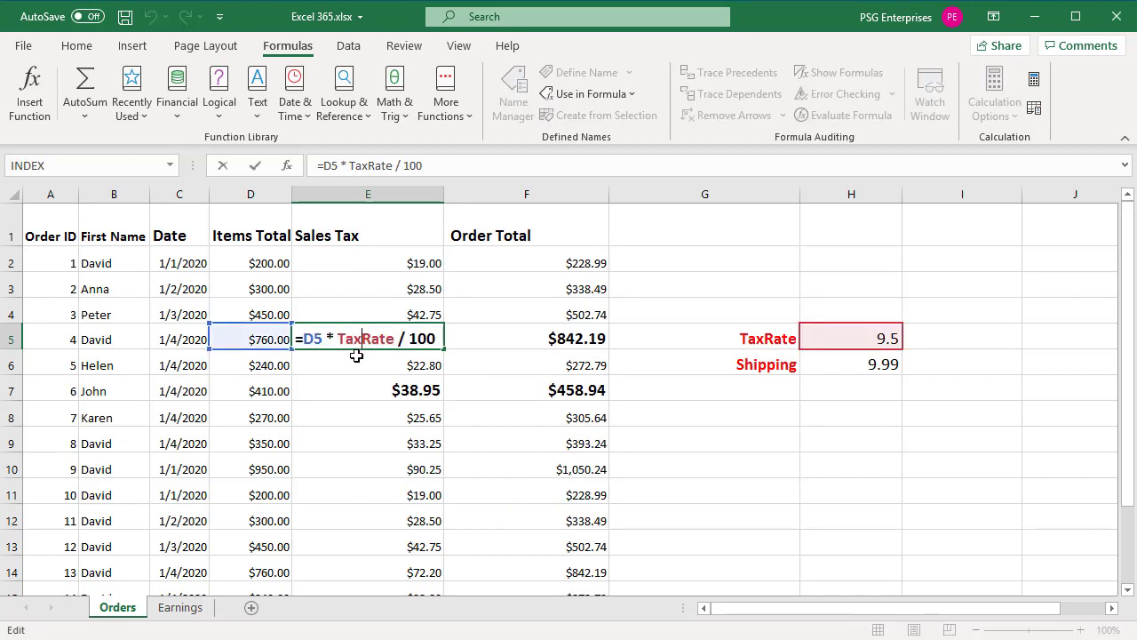
{"action": "double_click", "coordinate": [426, 390]}
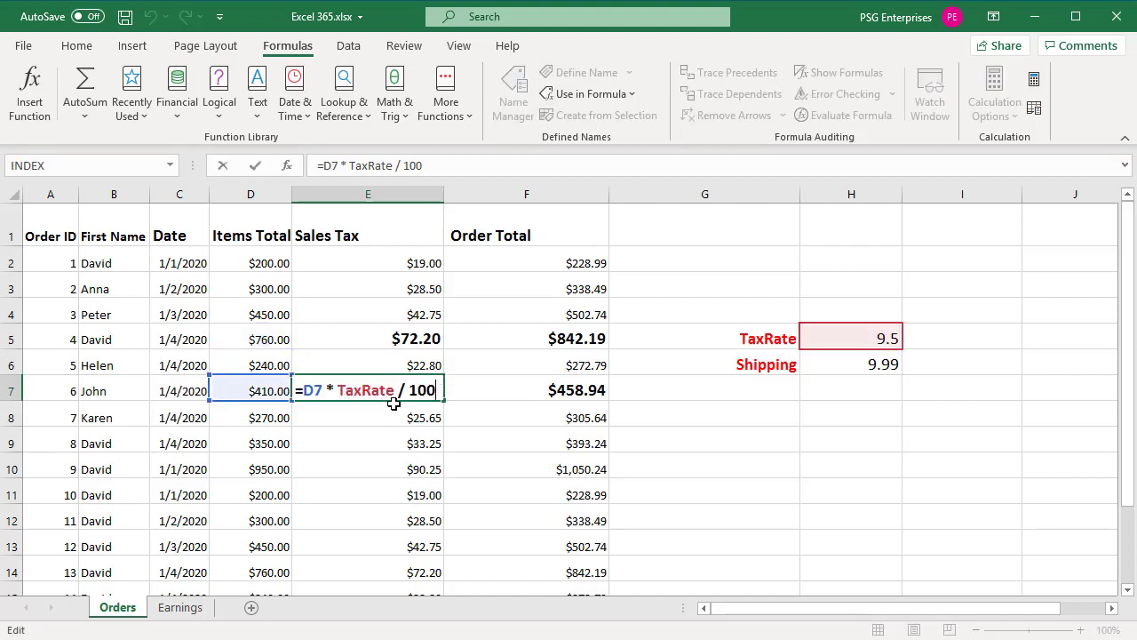
{"action": "key", "text": "ctrl+Return"}
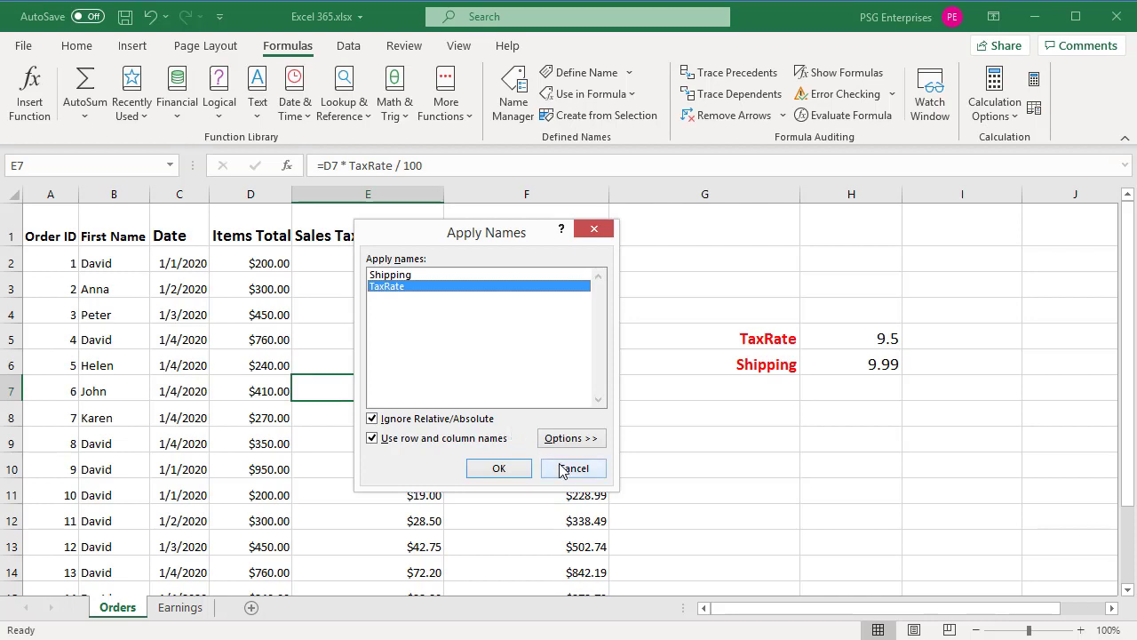
{"action": "left_click", "coordinate": [432, 275]}
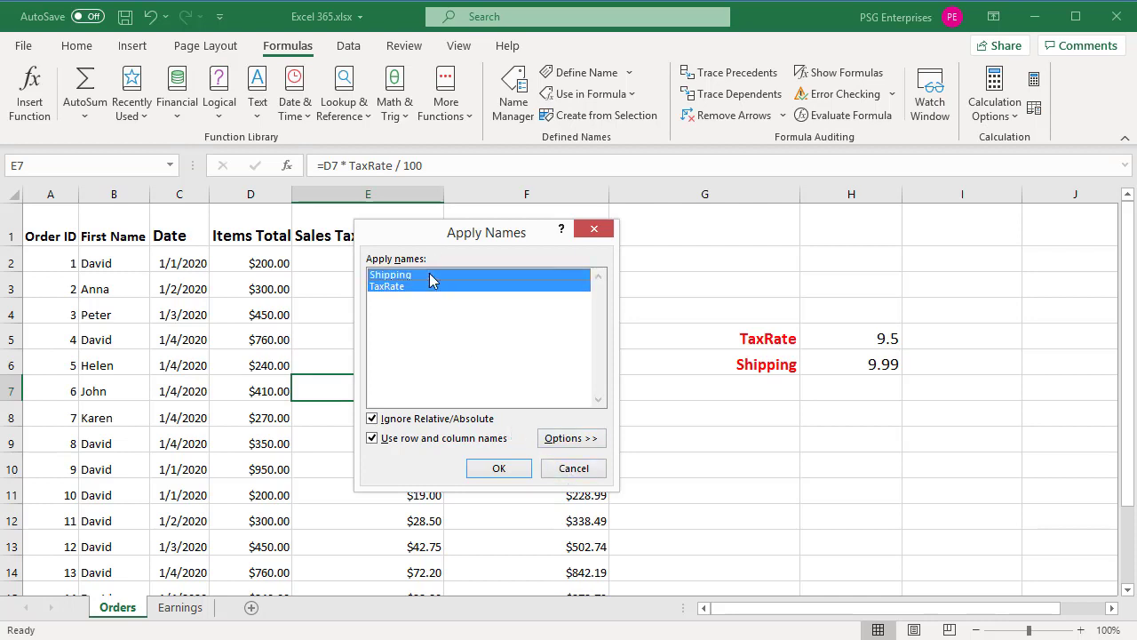
{"action": "left_click", "coordinate": [411, 289]}
{"action": "left_click", "coordinate": [419, 275]}
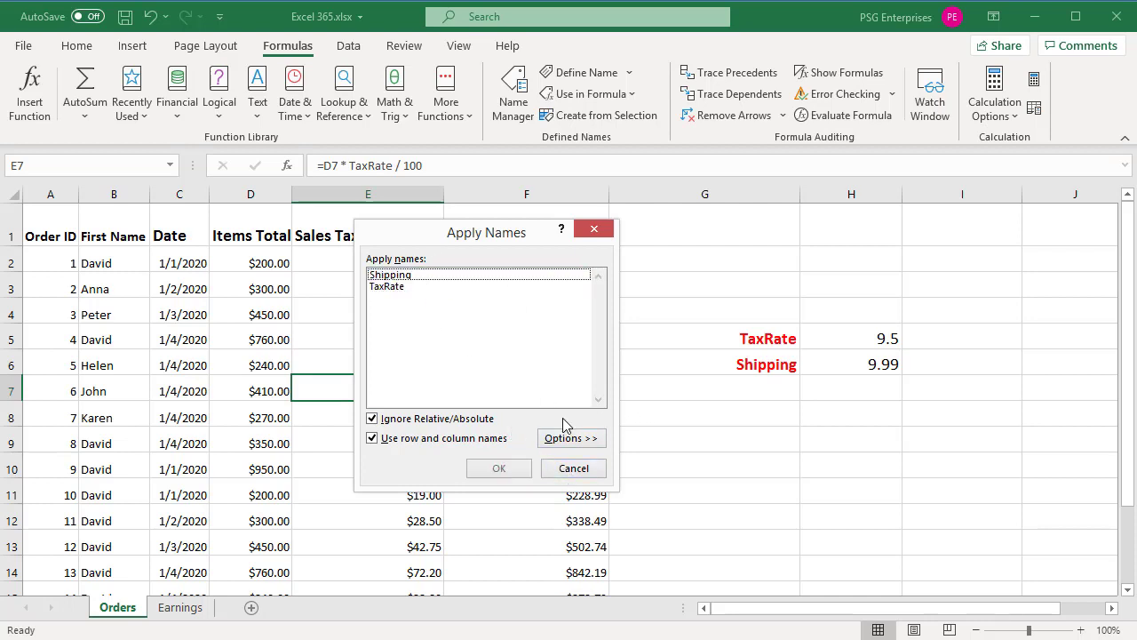
{"action": "left_click", "coordinate": [577, 469]}
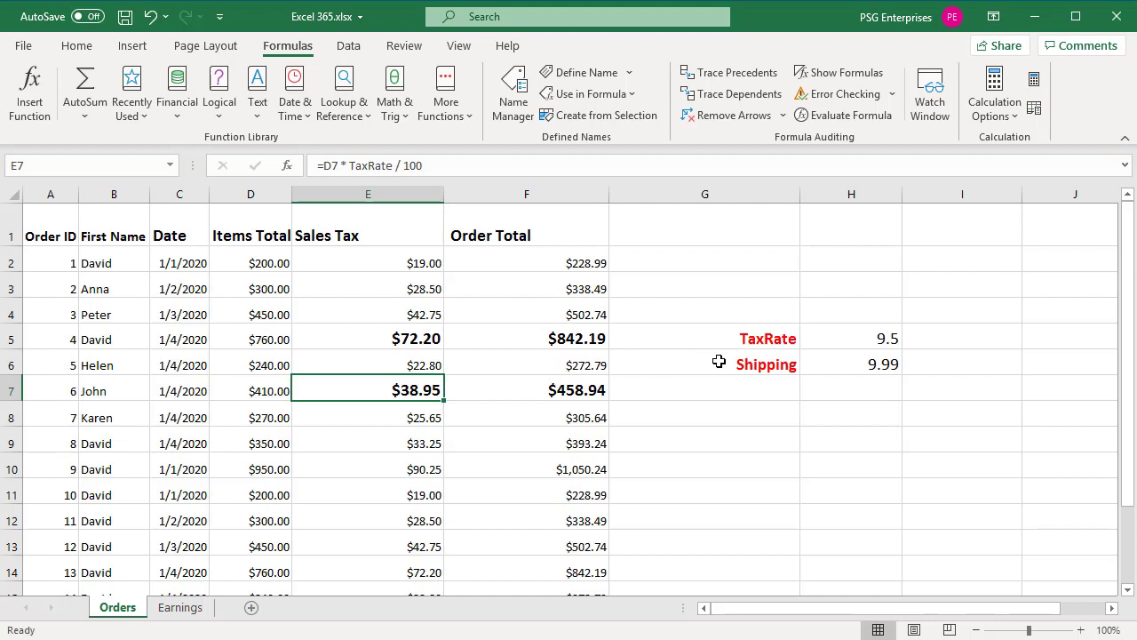
Compare the references in the Order Total formula in F5 with the cell references of the defined names in the Name Manager
{"action": "double_click", "coordinate": [605, 338]}
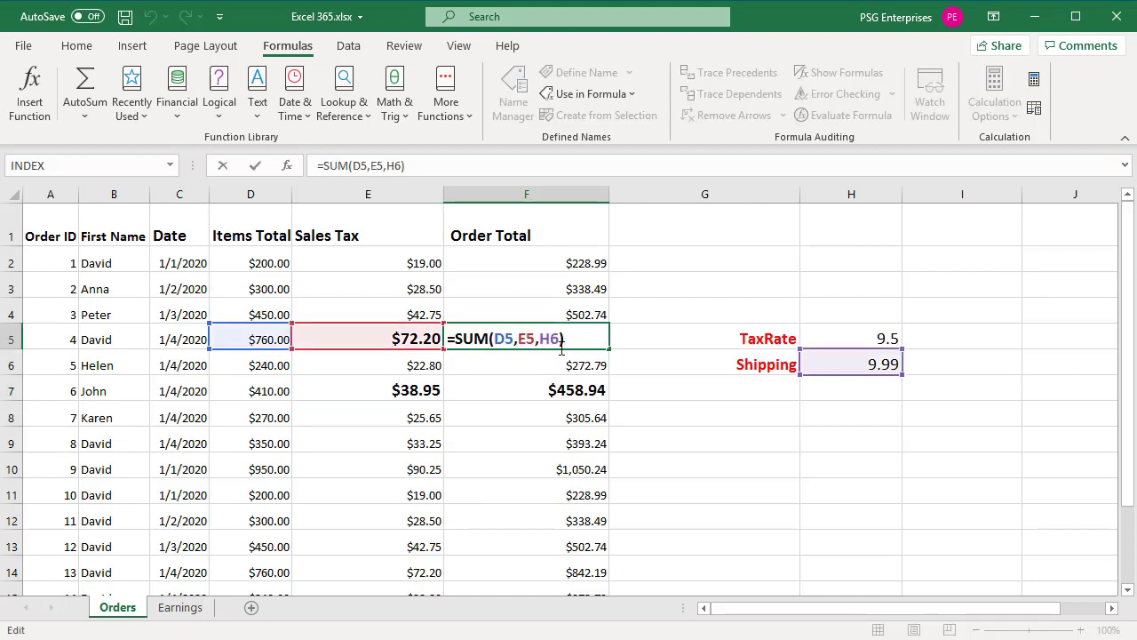
{"action": "key", "text": "Escape"}
{"action": "key", "text": "Right"}
{"action": "key", "text": "Right"}
{"action": "left_click", "coordinate": [513, 105]}
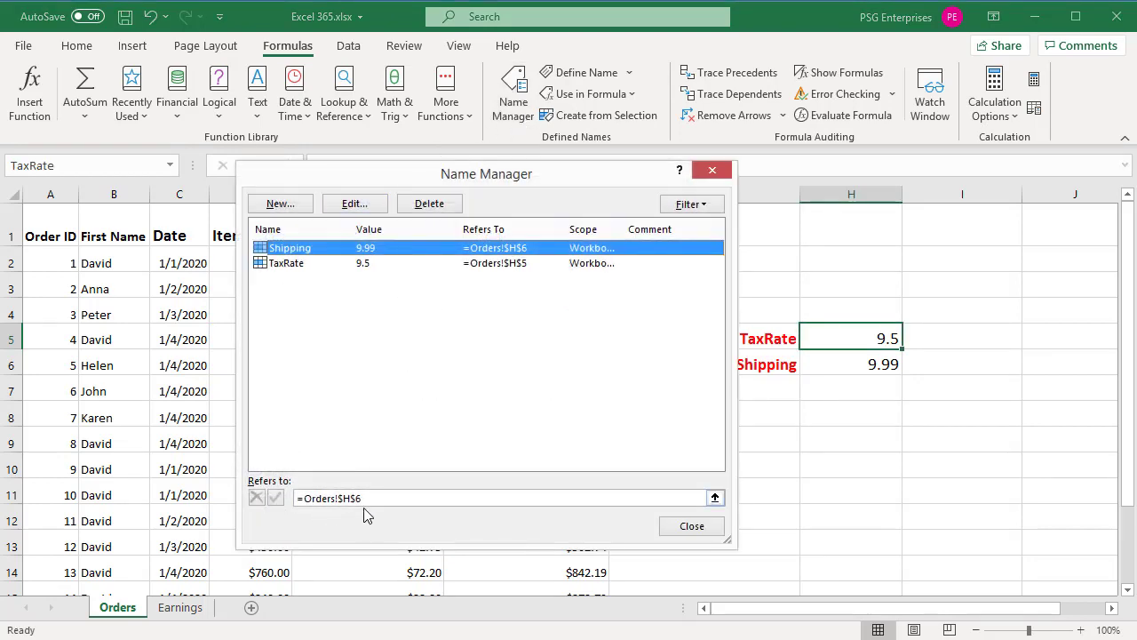
{"action": "left_click", "coordinate": [689, 531]}
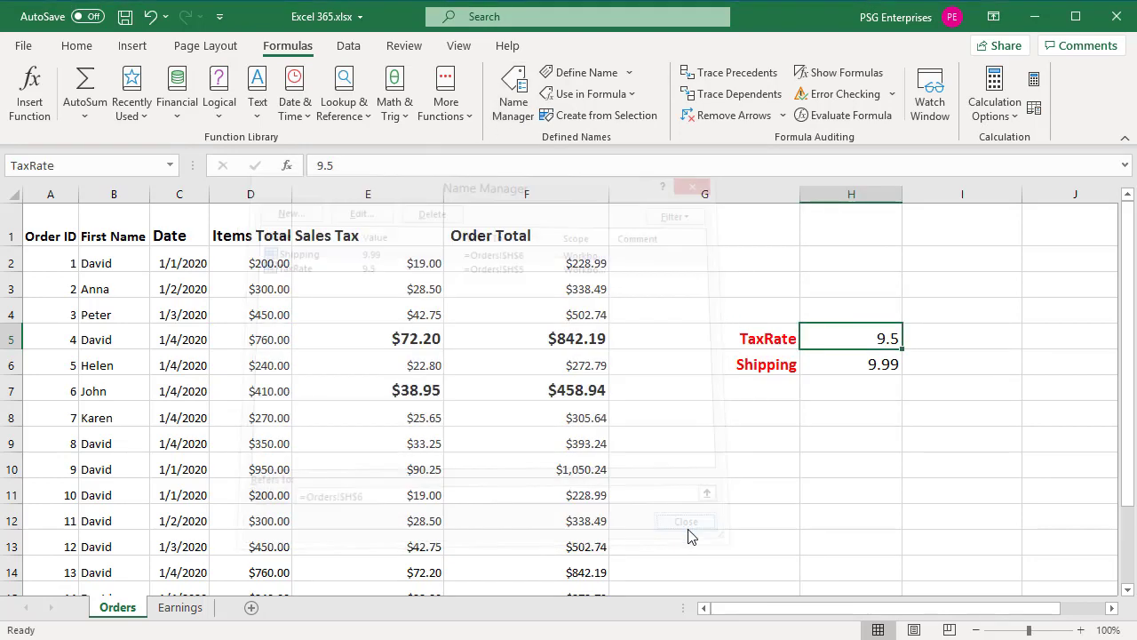
{"action": "left_click", "coordinate": [603, 338]}
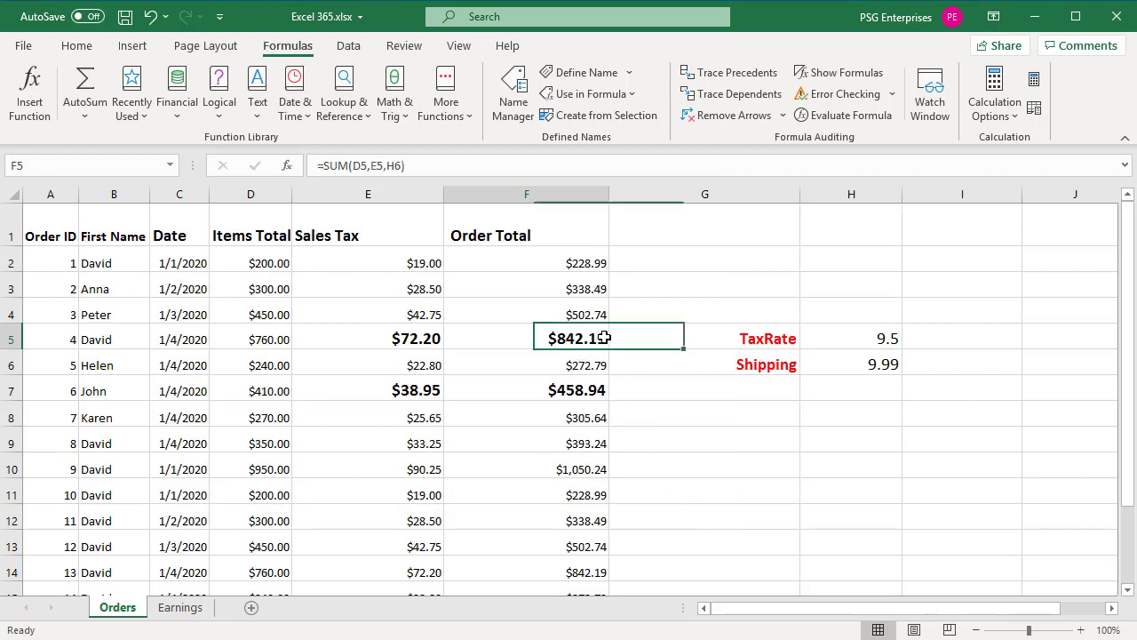
{"action": "double_click", "coordinate": [603, 338]}
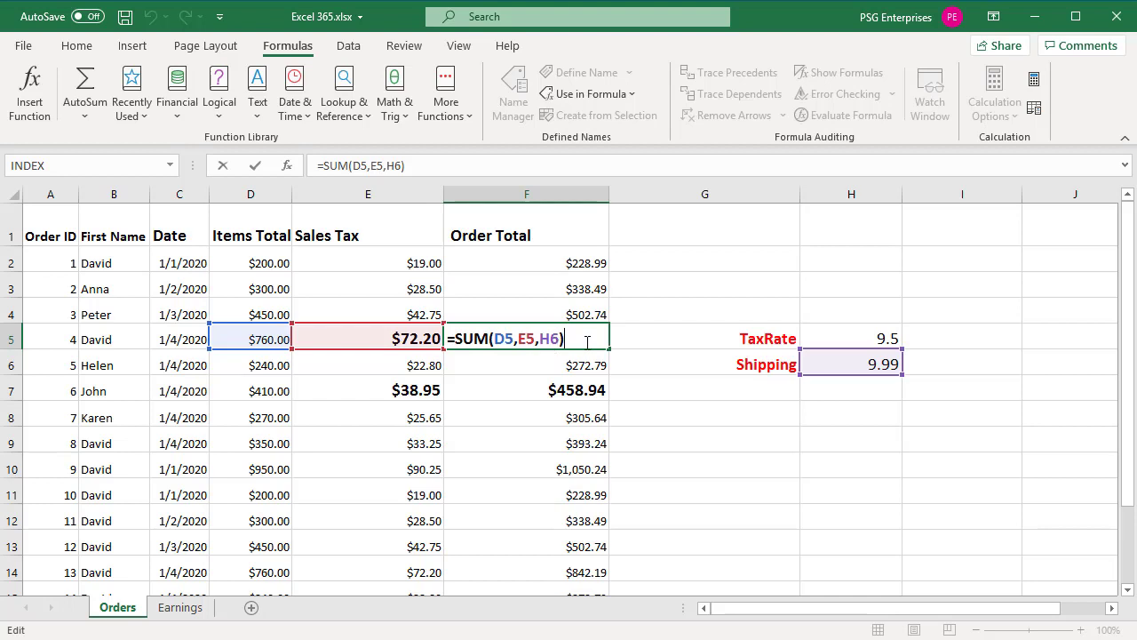
{"action": "key", "text": "Escape"}
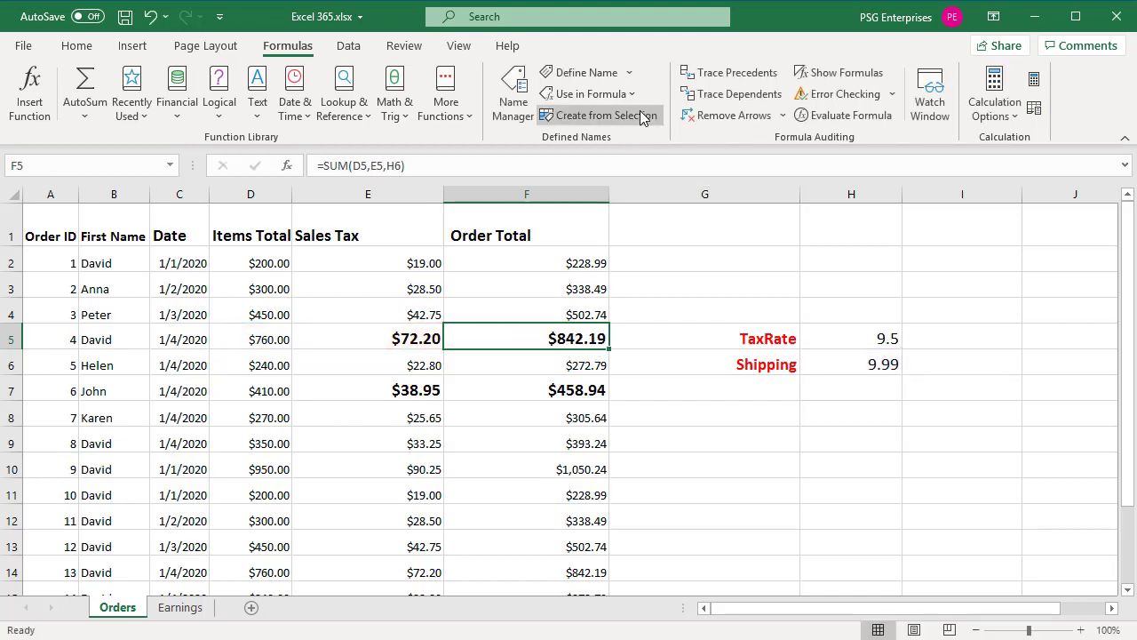
Try to apply the name TaxRate from cell F5 with Ignore Relative/Absolute turned off
{"action": "left_click", "coordinate": [629, 72]}
{"action": "left_click", "coordinate": [626, 122]}
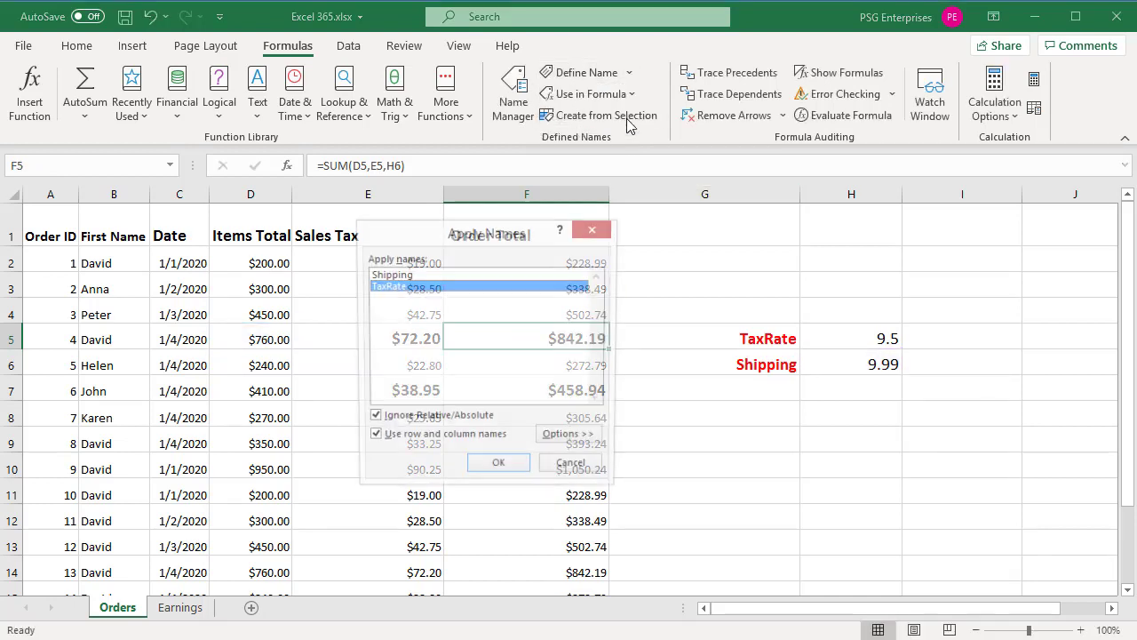
{"action": "left_click", "coordinate": [372, 419]}
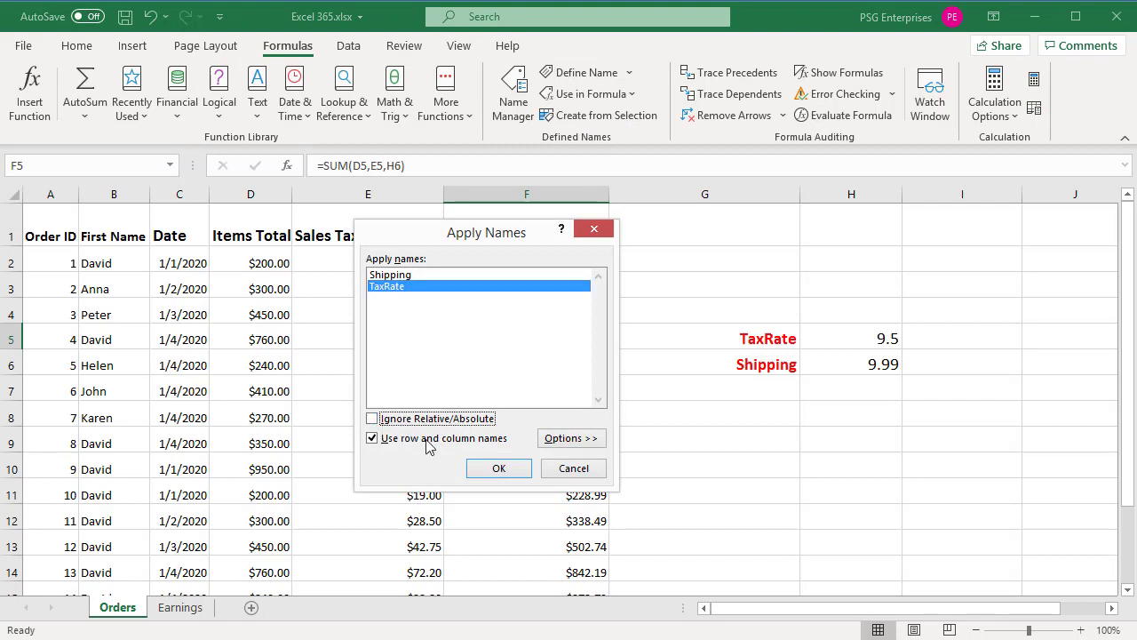
{"action": "left_click", "coordinate": [510, 474]}
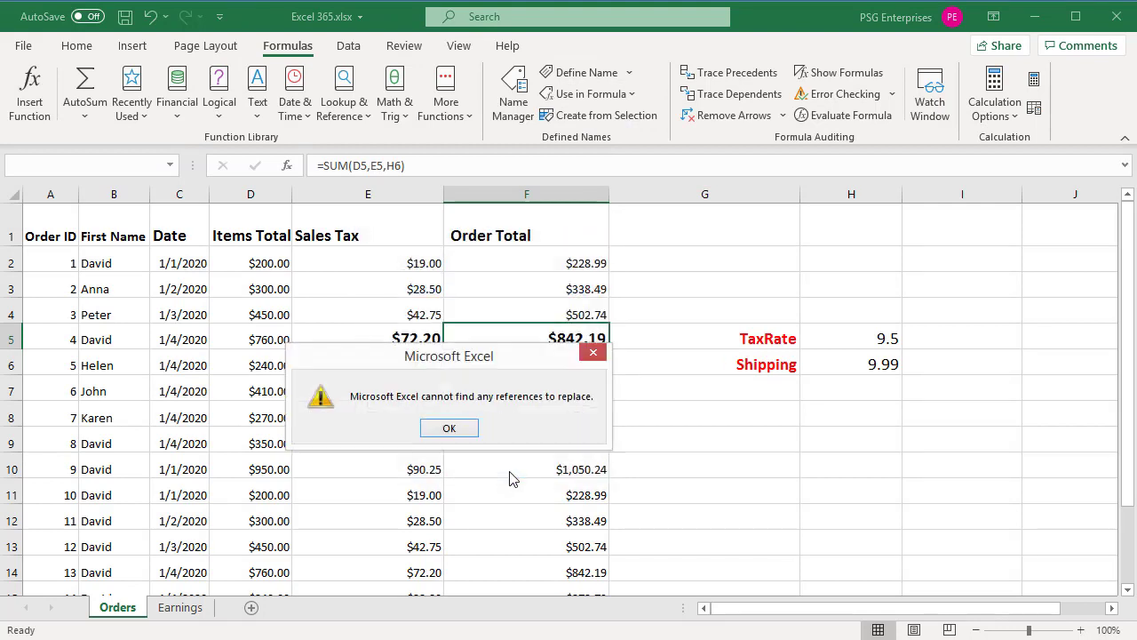
{"action": "left_click", "coordinate": [449, 427]}
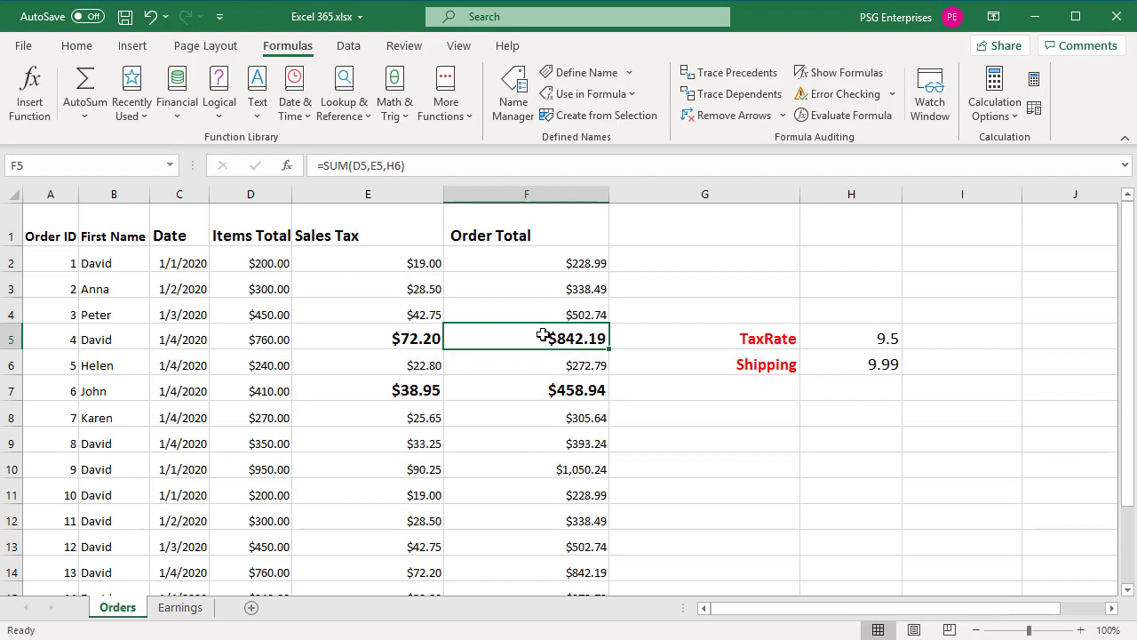
Apply the defined name Shipping without TaxRate to the existing formulas from cell F5, keeping Ignore Relative/Absolute enabled
{"action": "key", "text": "Right"}
{"action": "key", "text": "Right"}
{"action": "double_click", "coordinate": [602, 338]}
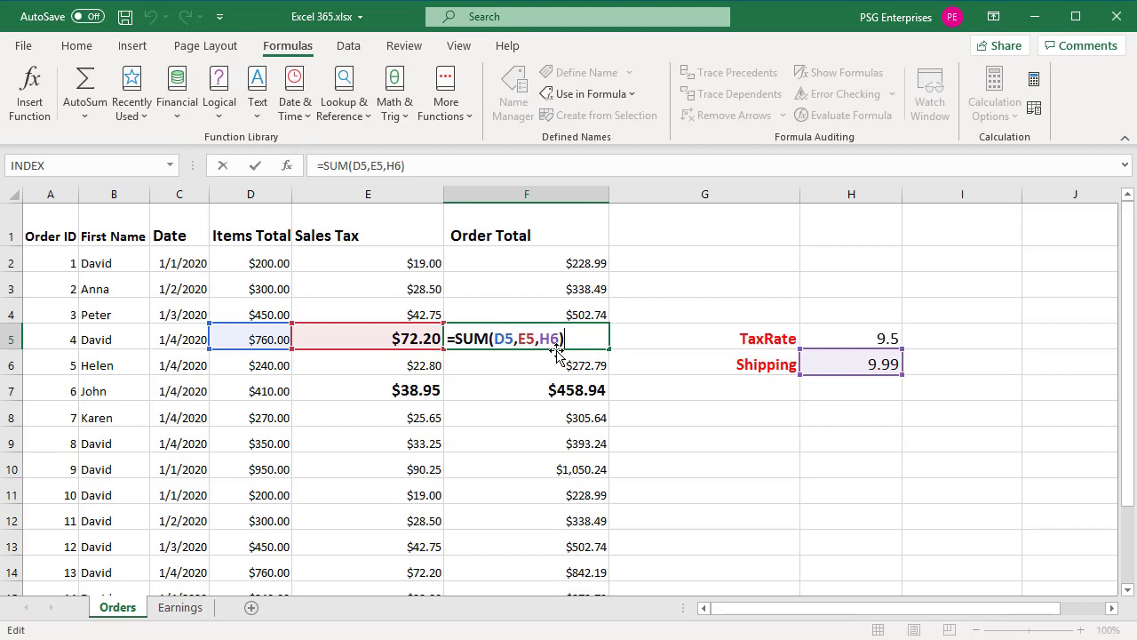
{"action": "key", "text": "Escape"}
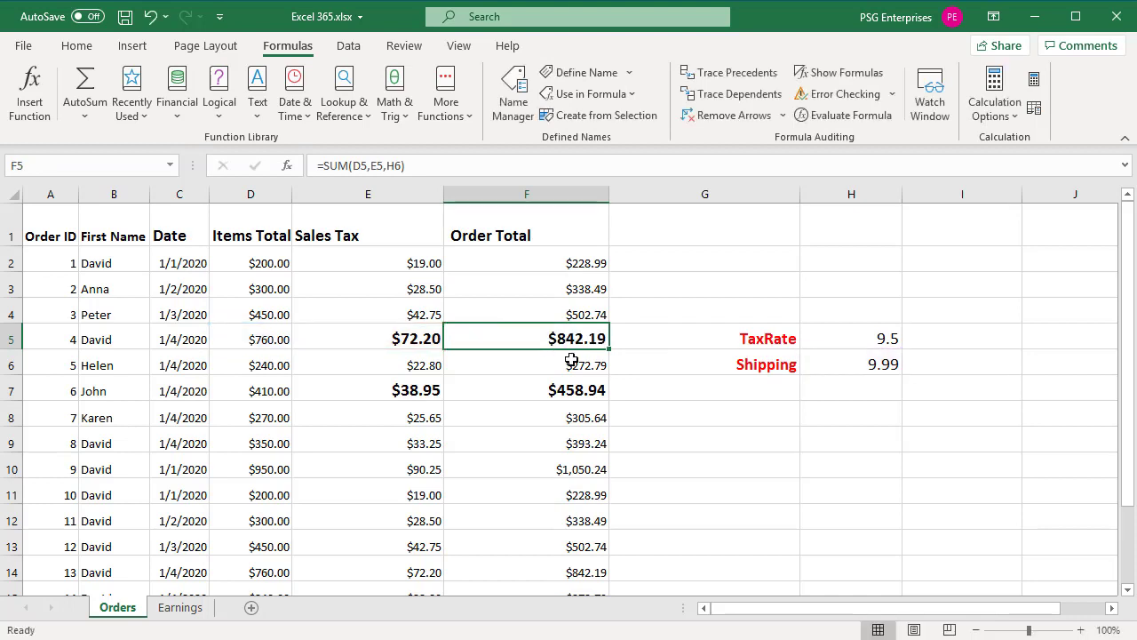
{"action": "left_click", "coordinate": [629, 73]}
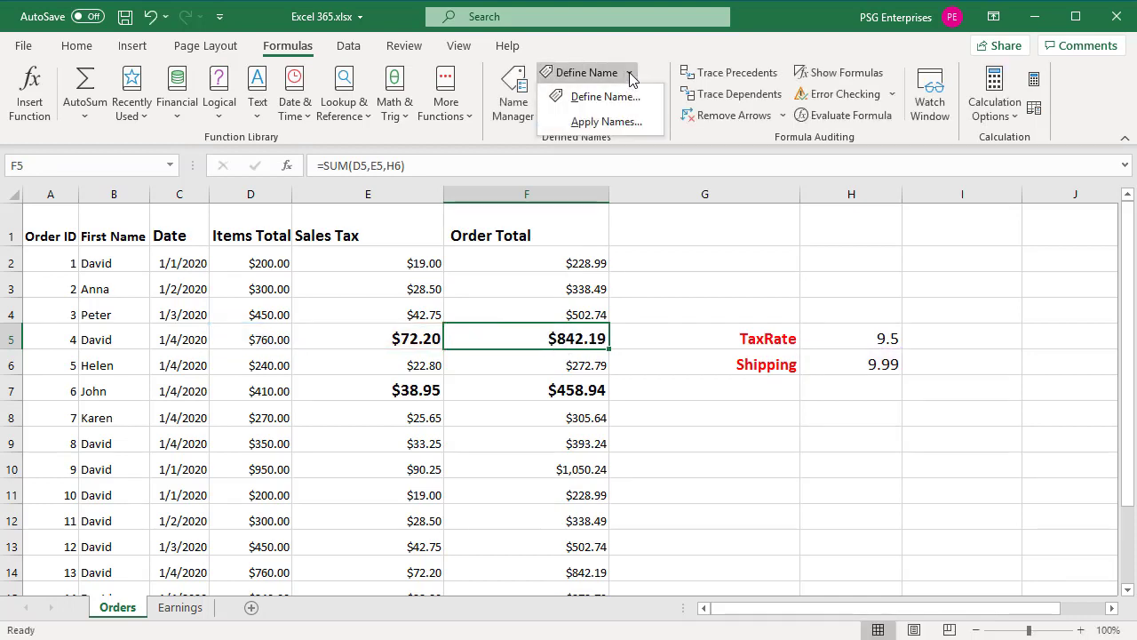
{"action": "left_click", "coordinate": [619, 122]}
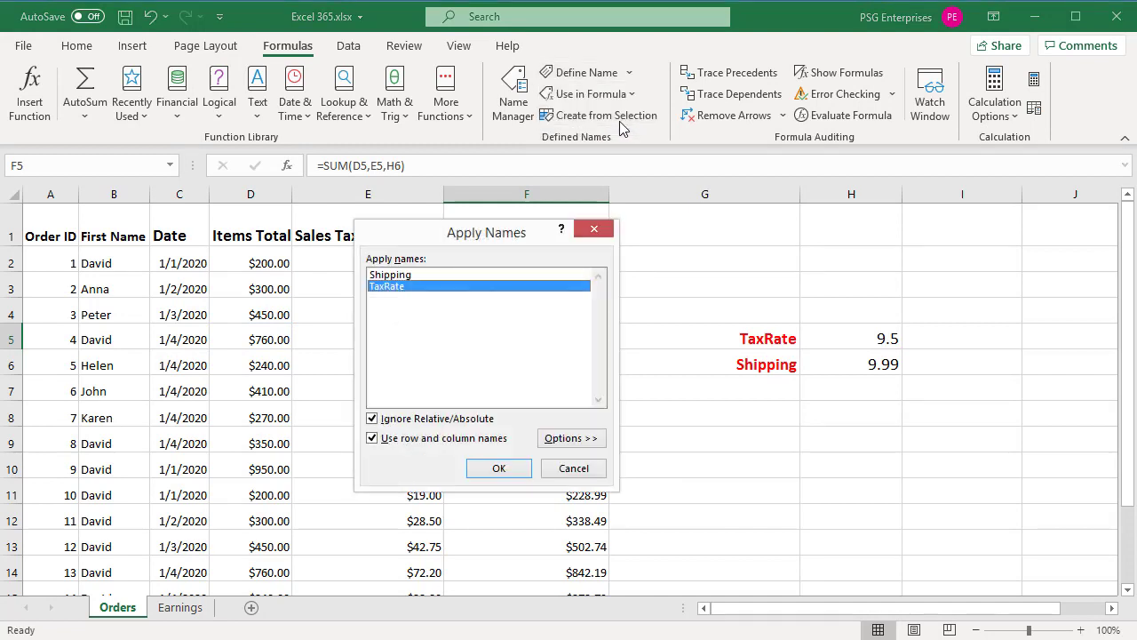
{"action": "left_click", "coordinate": [426, 275]}
{"action": "left_click", "coordinate": [421, 286]}
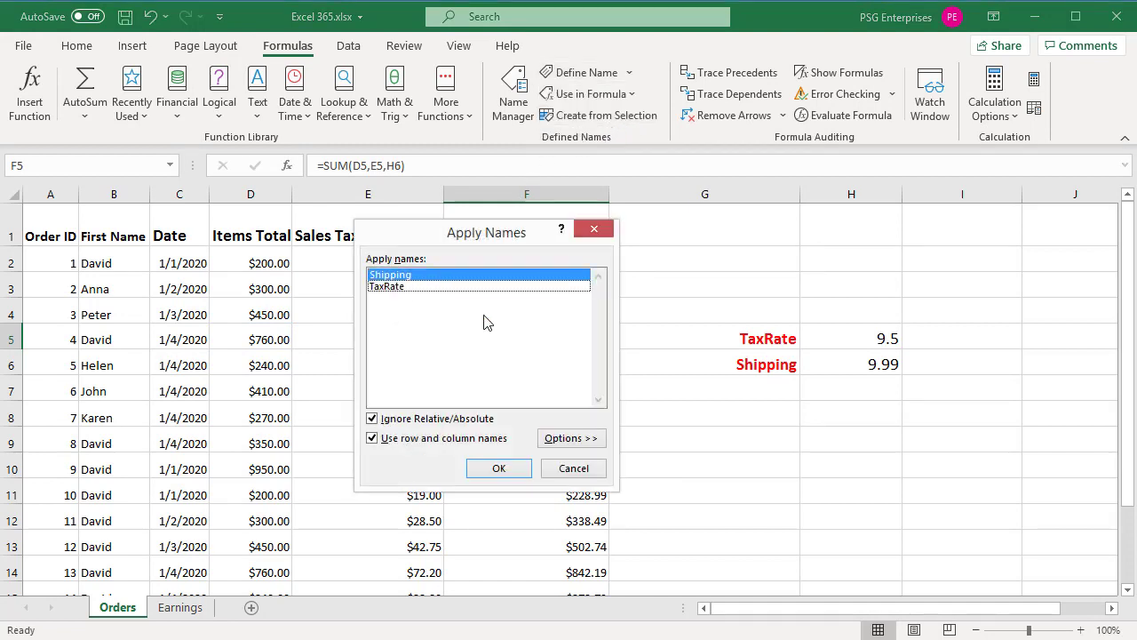
{"action": "left_click", "coordinate": [498, 471]}
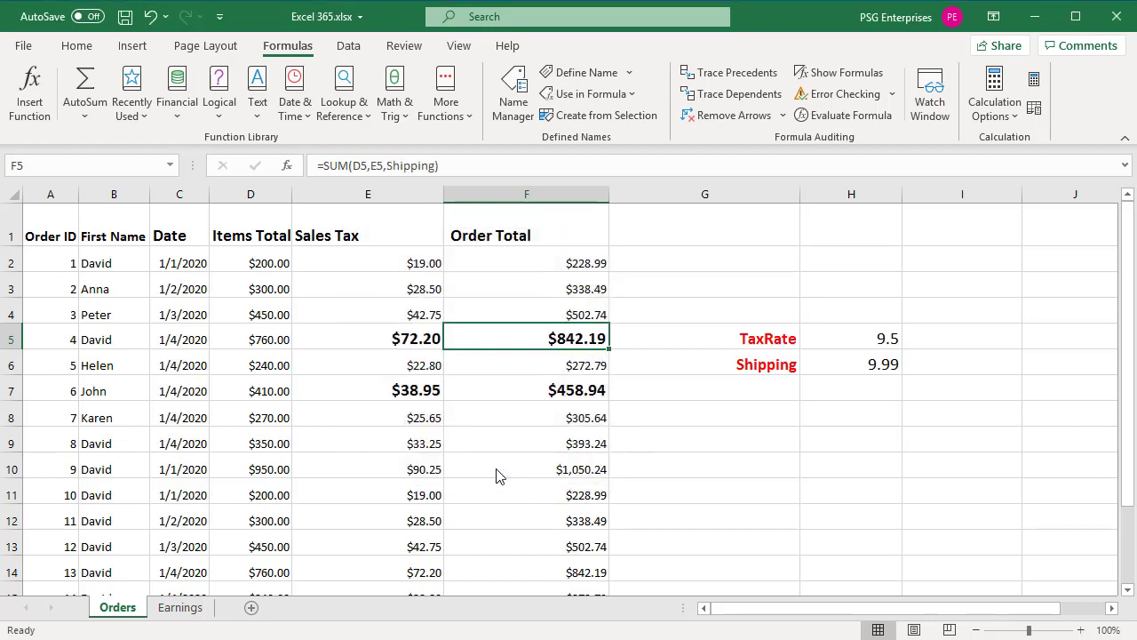
Examine the Order Total formulas in F5 and F7 for the name Shipping
{"action": "double_click", "coordinate": [512, 340]}
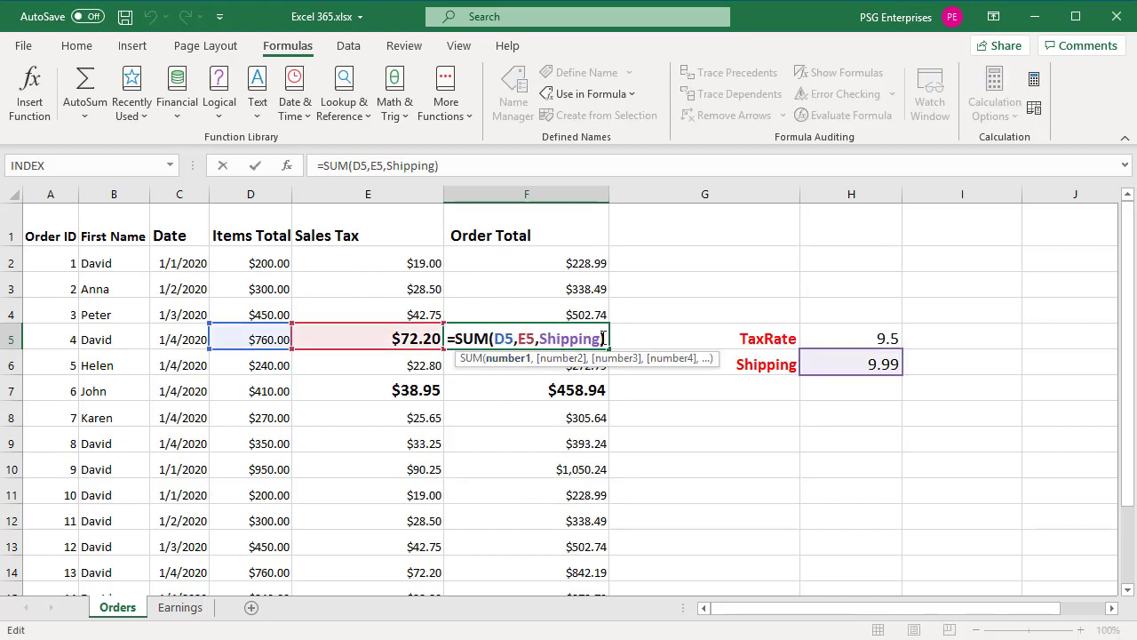
{"action": "key", "text": "Escape"}
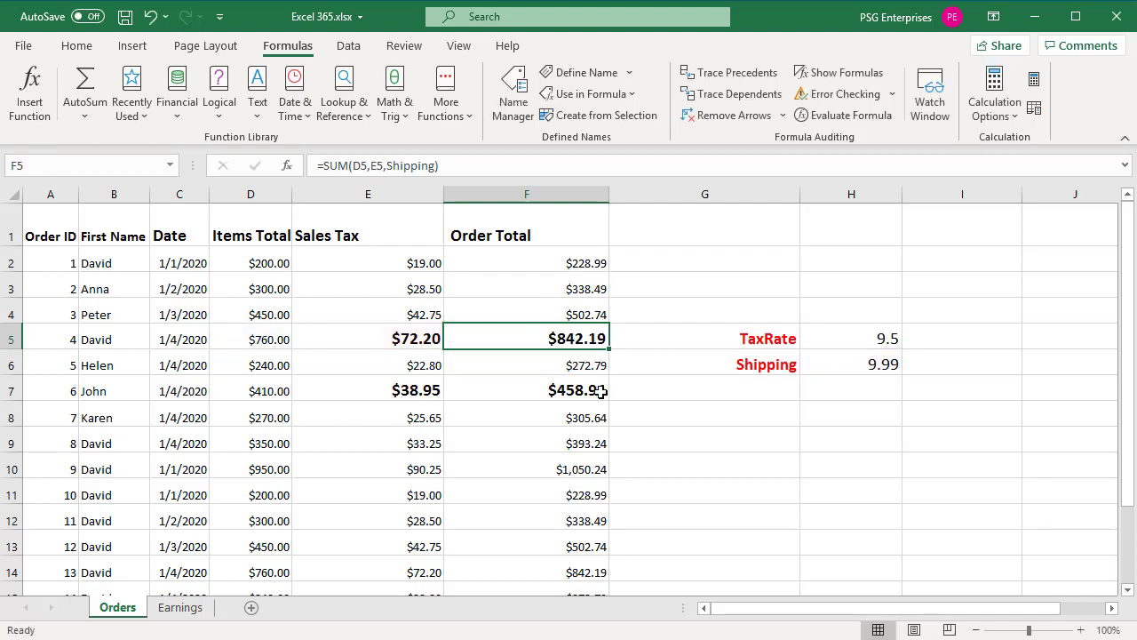
{"action": "left_click", "coordinate": [602, 390]}
{"action": "double_click", "coordinate": [603, 390]}
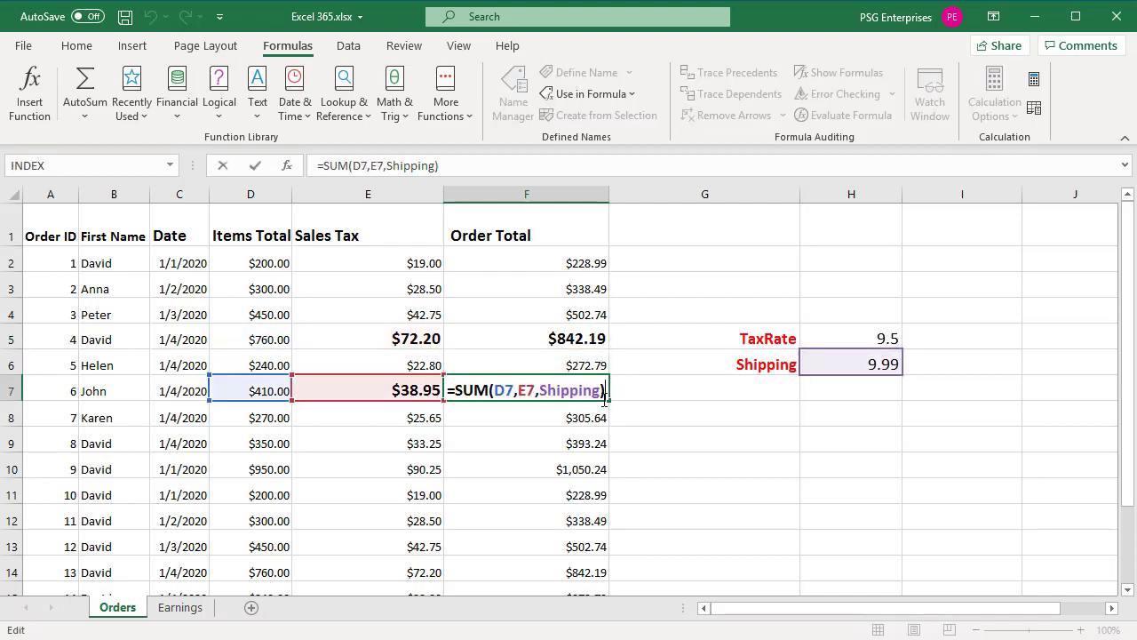
{"action": "key", "text": "ctrl+Return"}
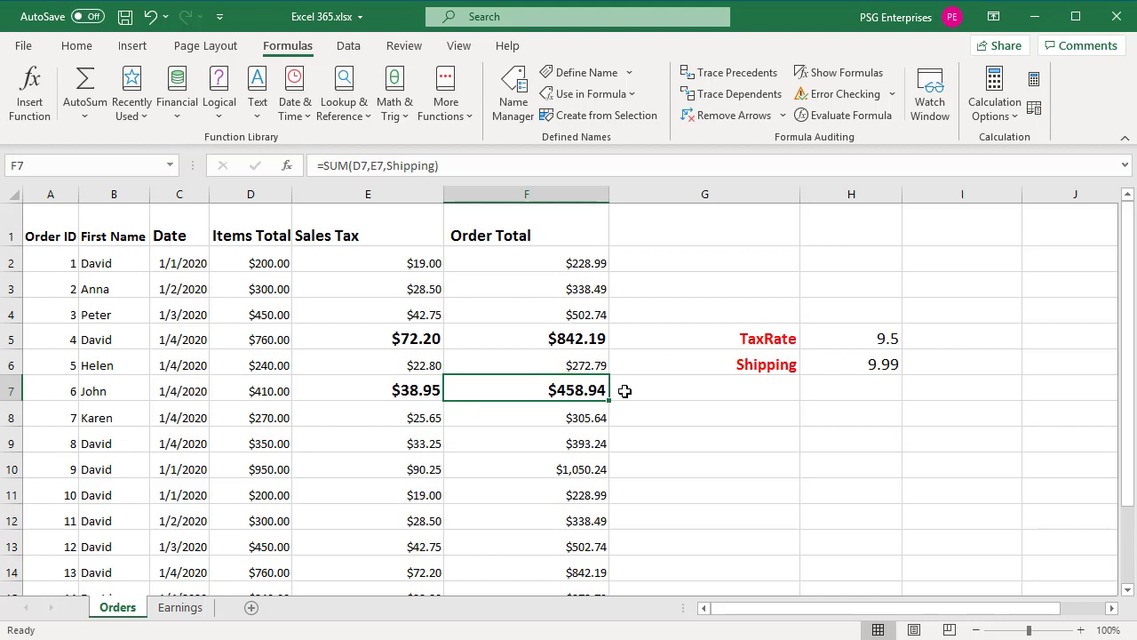
Review the Ignore Relative/Absolute and Use row and column names options for applying names, without applying anything
{"action": "left_click", "coordinate": [629, 75]}
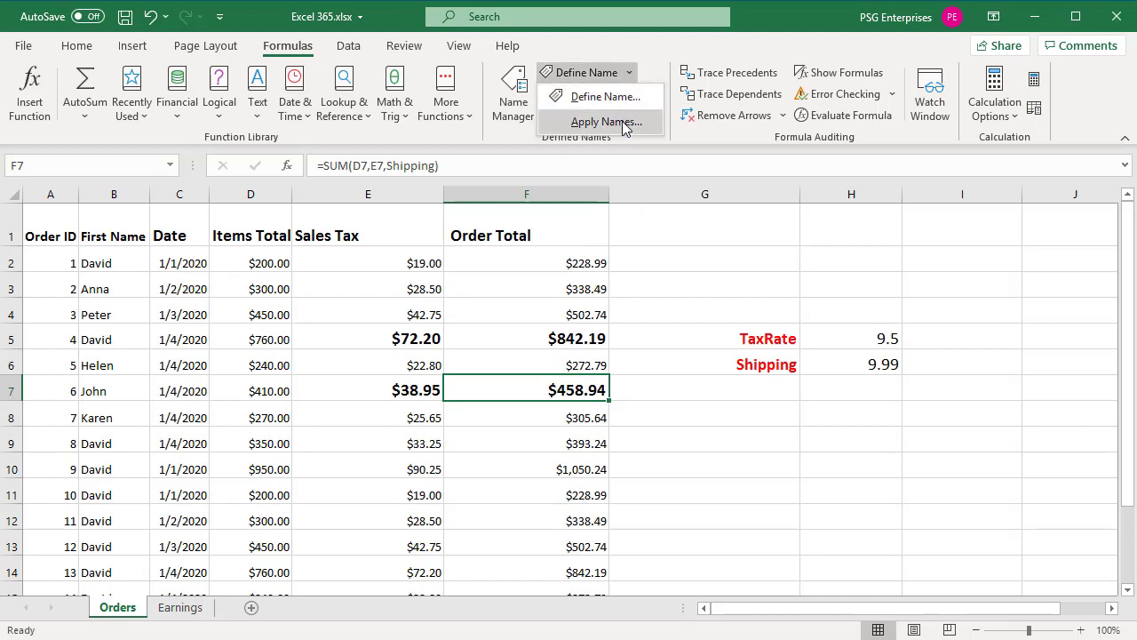
{"action": "left_click", "coordinate": [623, 128]}
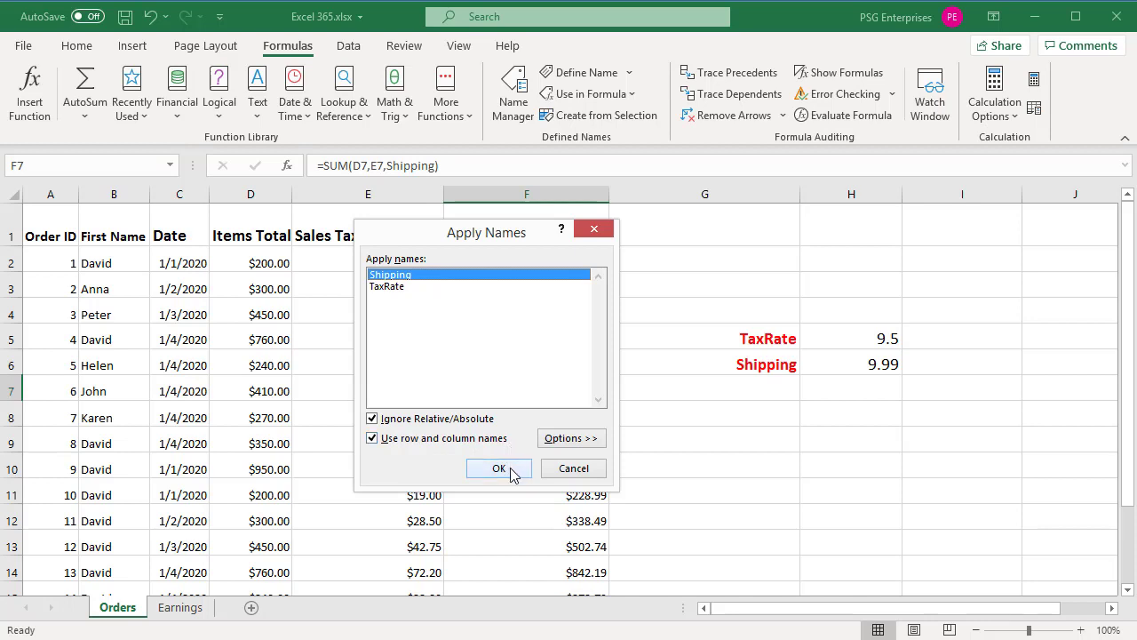
{"action": "left_click", "coordinate": [577, 471]}
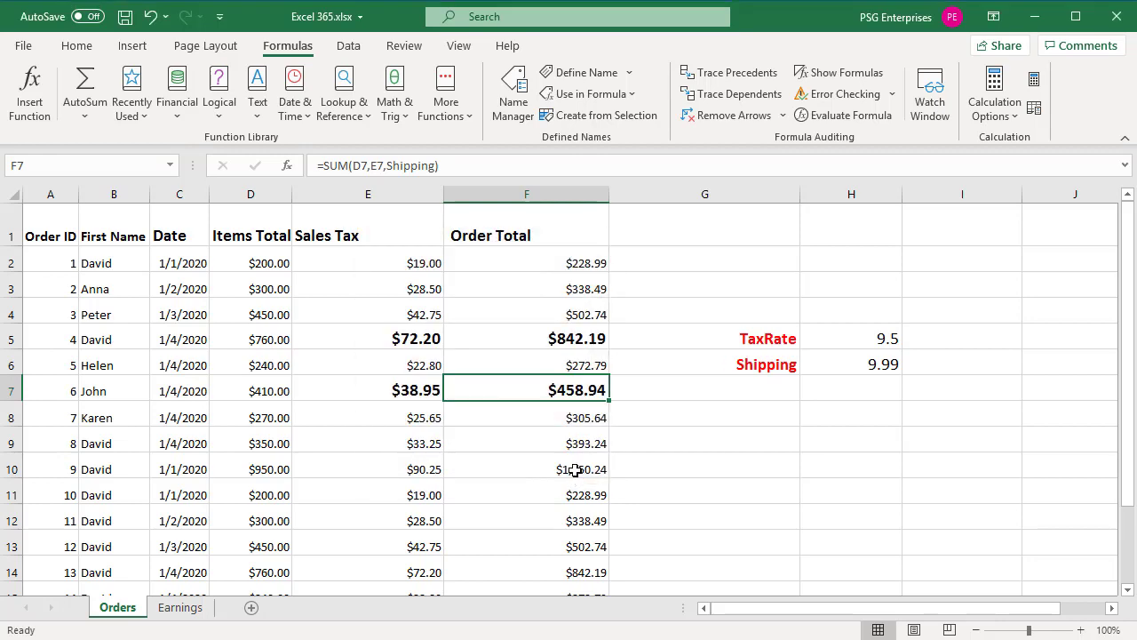
Examine the cell references in the East Zone Earnings and Quarter3 Earnings formulas in D8 and D9 of the Earnings sheet
{"action": "left_click", "coordinate": [182, 608]}
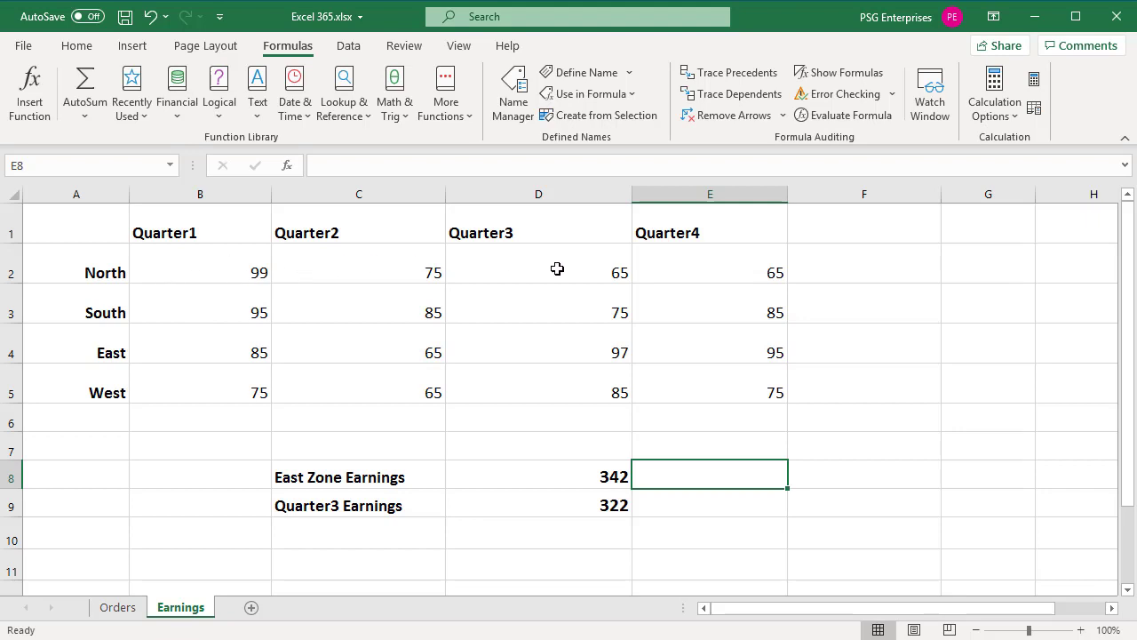
{"action": "left_click", "coordinate": [213, 270]}
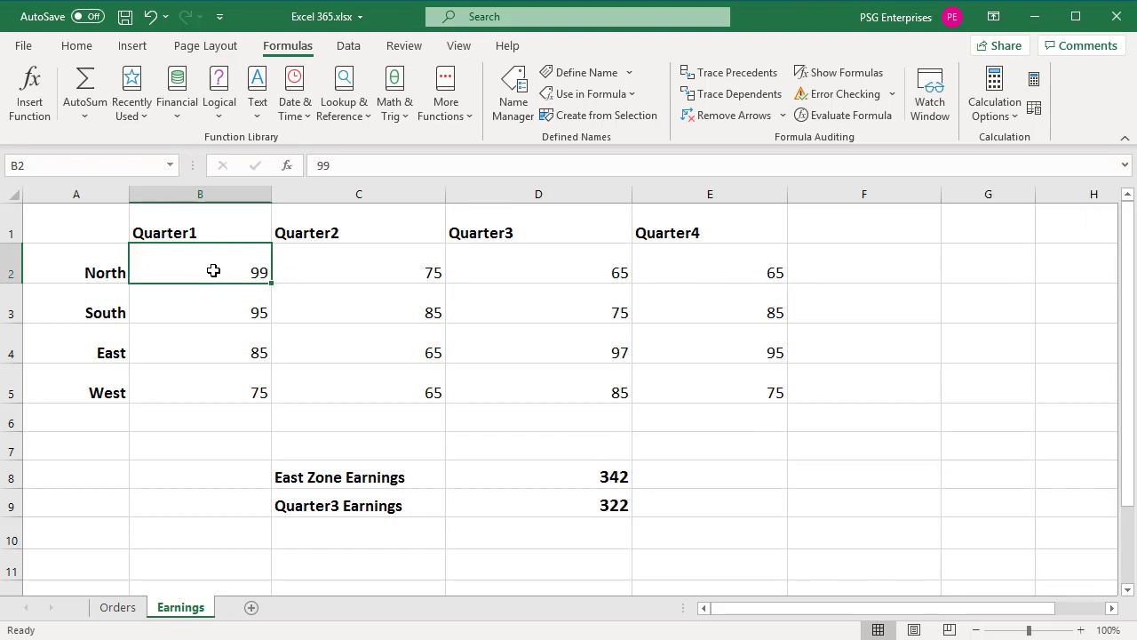
{"action": "left_click", "coordinate": [356, 477]}
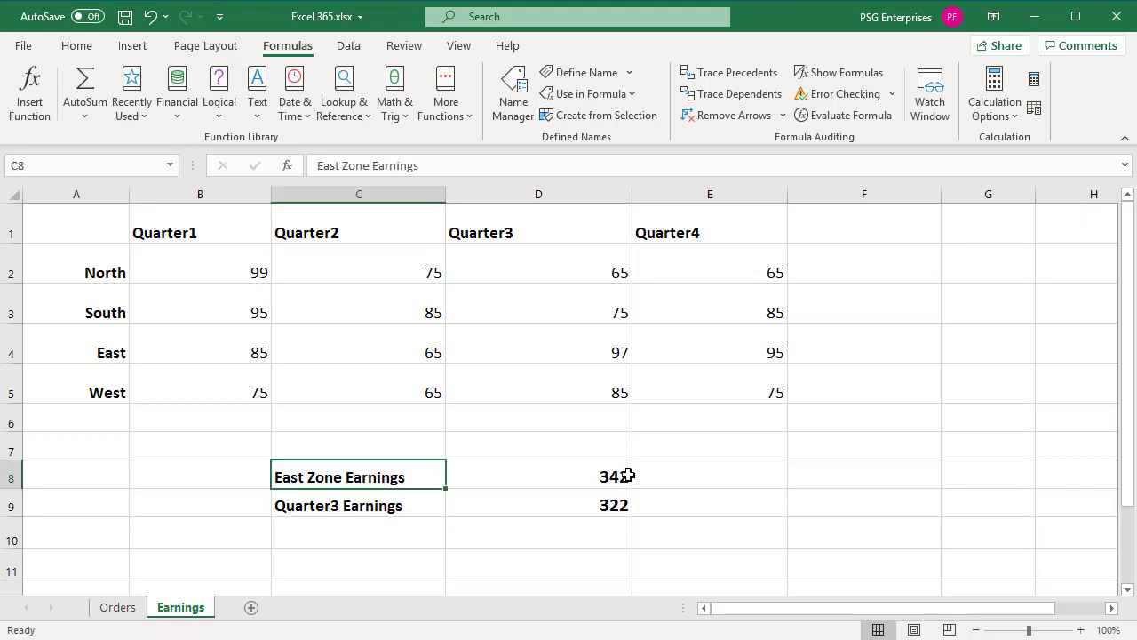
{"action": "left_click", "coordinate": [627, 476]}
{"action": "double_click", "coordinate": [629, 476]}
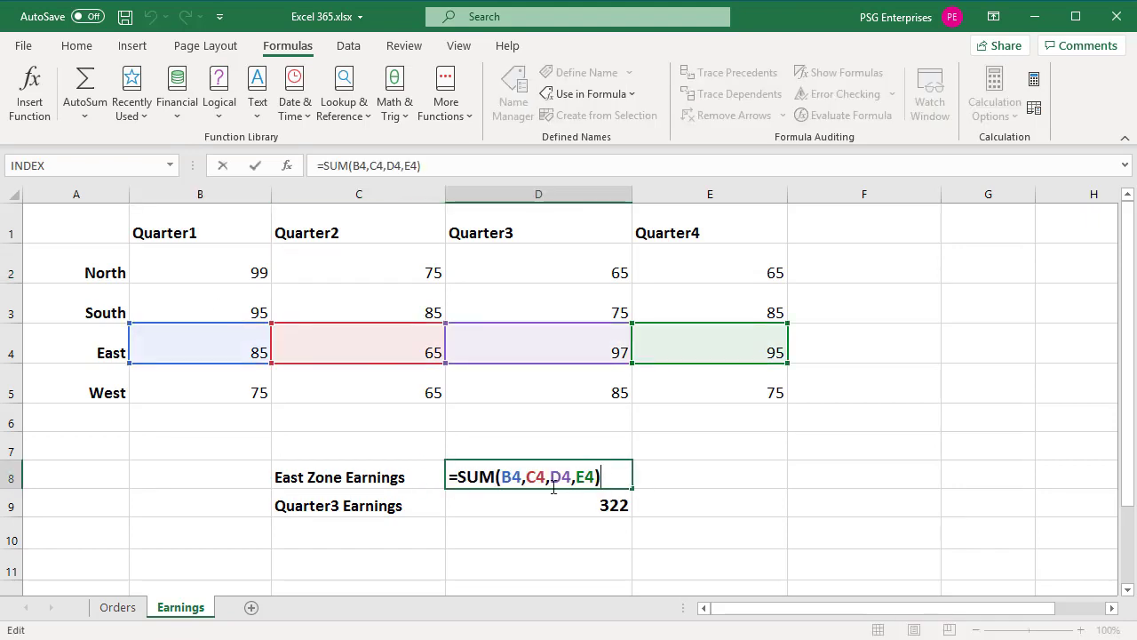
{"action": "key", "text": "ctrl+Return"}
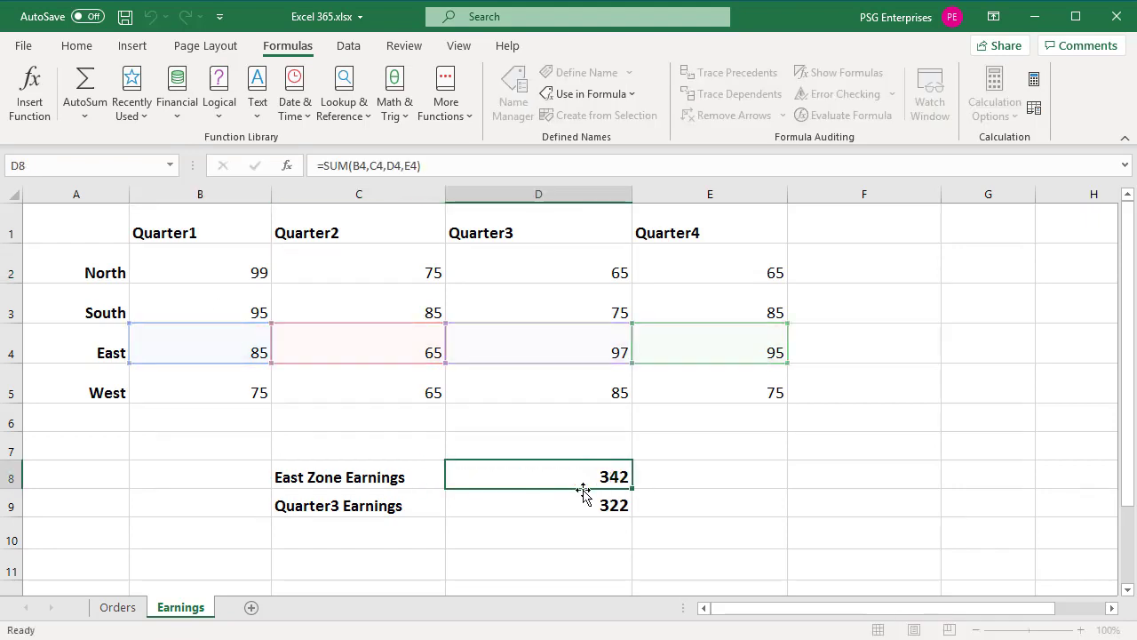
{"action": "left_click", "coordinate": [627, 505]}
{"action": "double_click", "coordinate": [626, 505]}
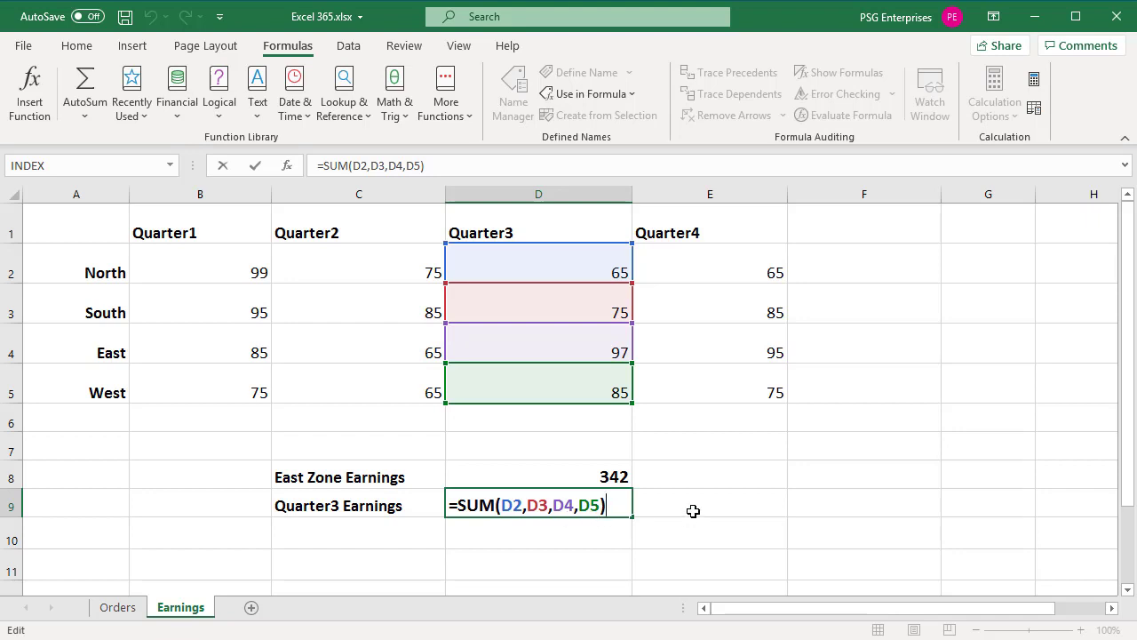
{"action": "key", "text": "ctrl+Return"}
Create names for the earnings table A1:E5 from its top row and left column labels
{"action": "left_click", "coordinate": [106, 234]}
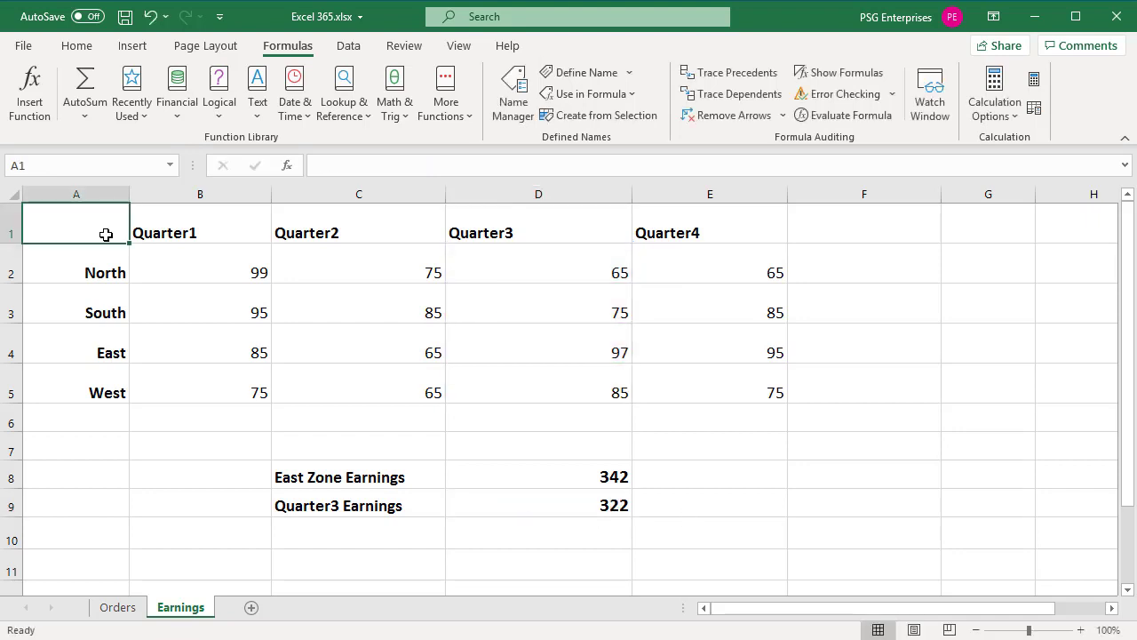
{"action": "left_click", "coordinate": [767, 394], "text": "shift"}
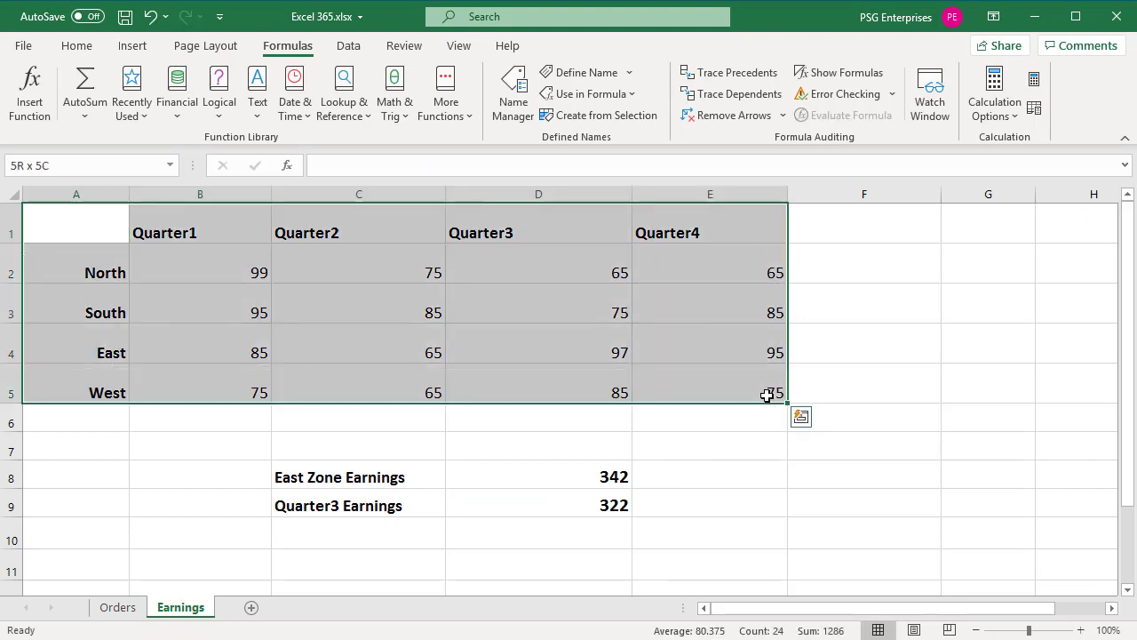
{"action": "left_click", "coordinate": [619, 115]}
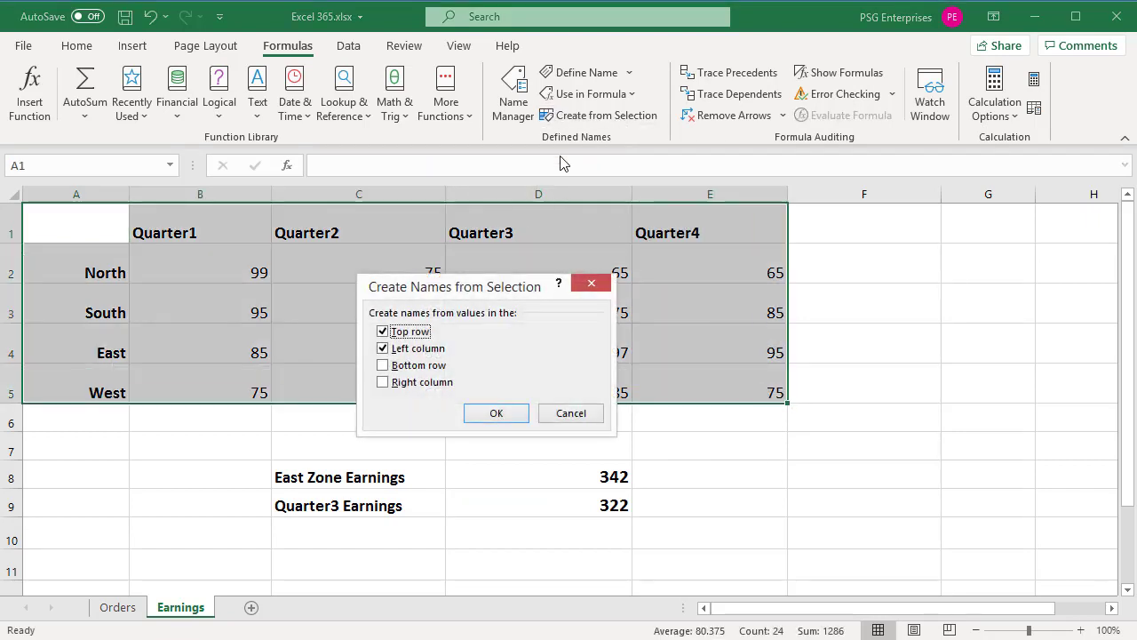
{"action": "left_click", "coordinate": [498, 414]}
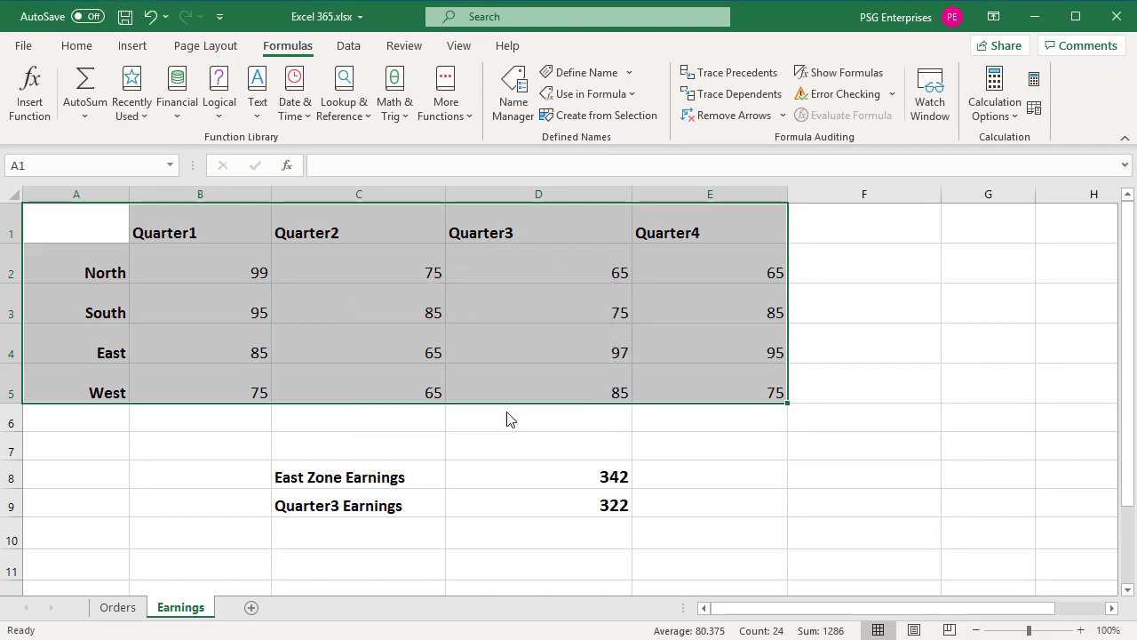
Review the quarter and region names and the ranges they refer to in the Name Manager
{"action": "left_click", "coordinate": [827, 272]}
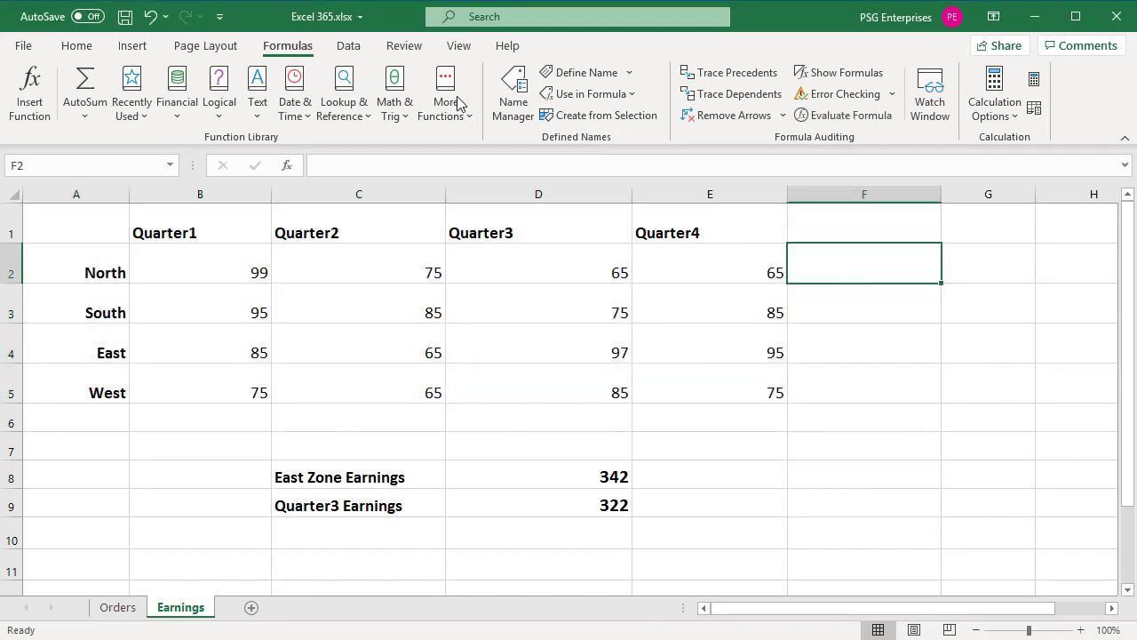
{"action": "left_click", "coordinate": [517, 106]}
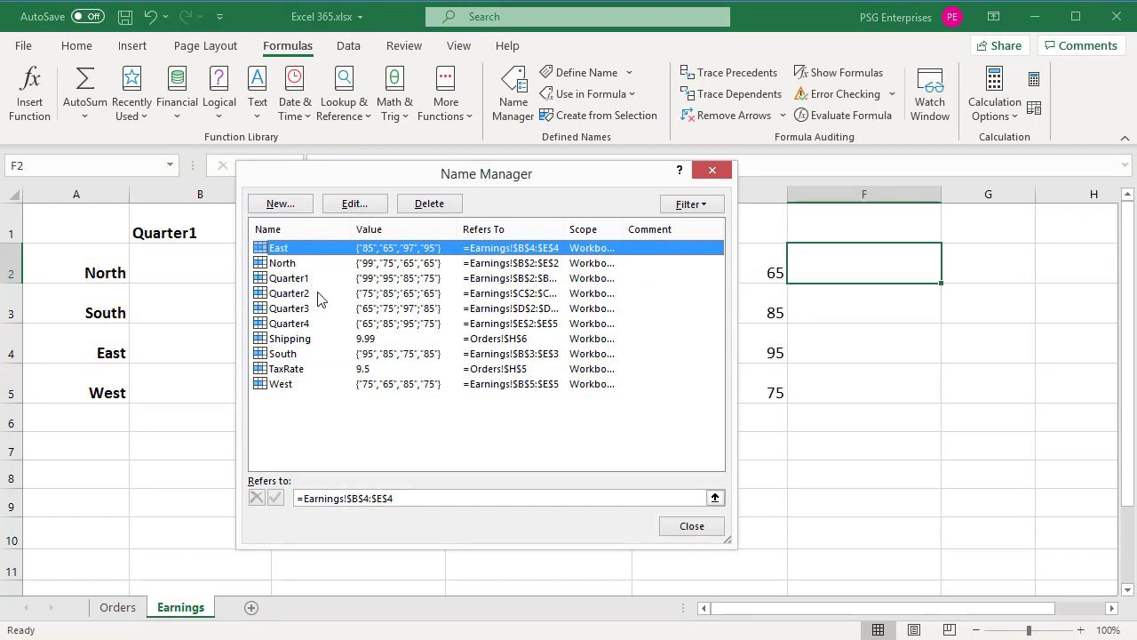
{"action": "left_click", "coordinate": [690, 526]}
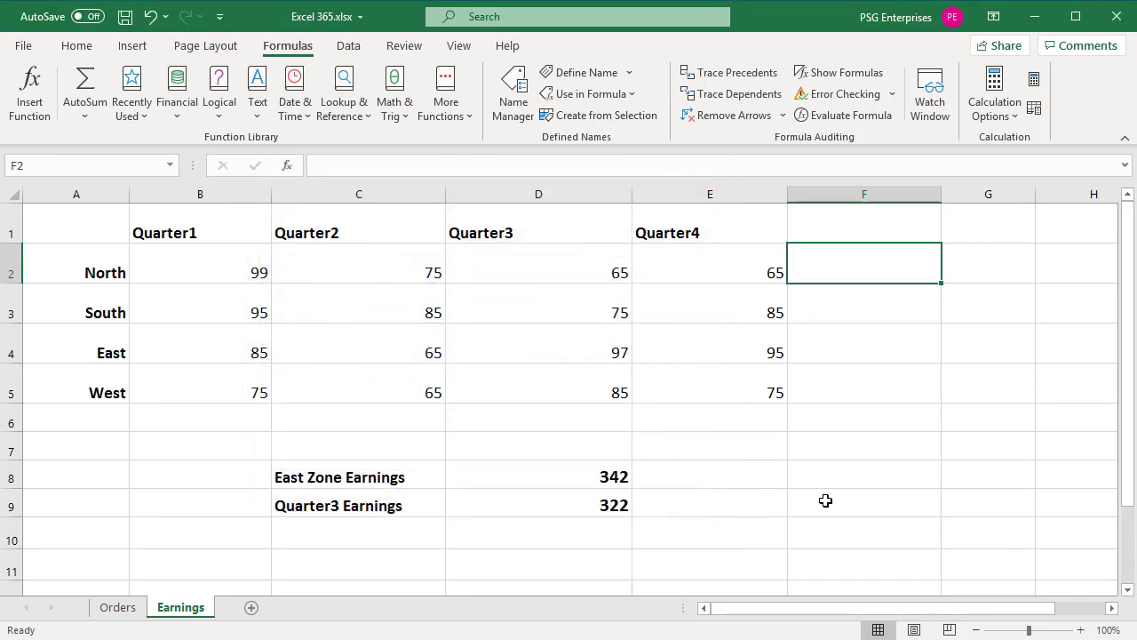
Try to apply the region and quarter names from cell F2 with Use row and column names turned off
{"action": "left_click", "coordinate": [629, 74]}
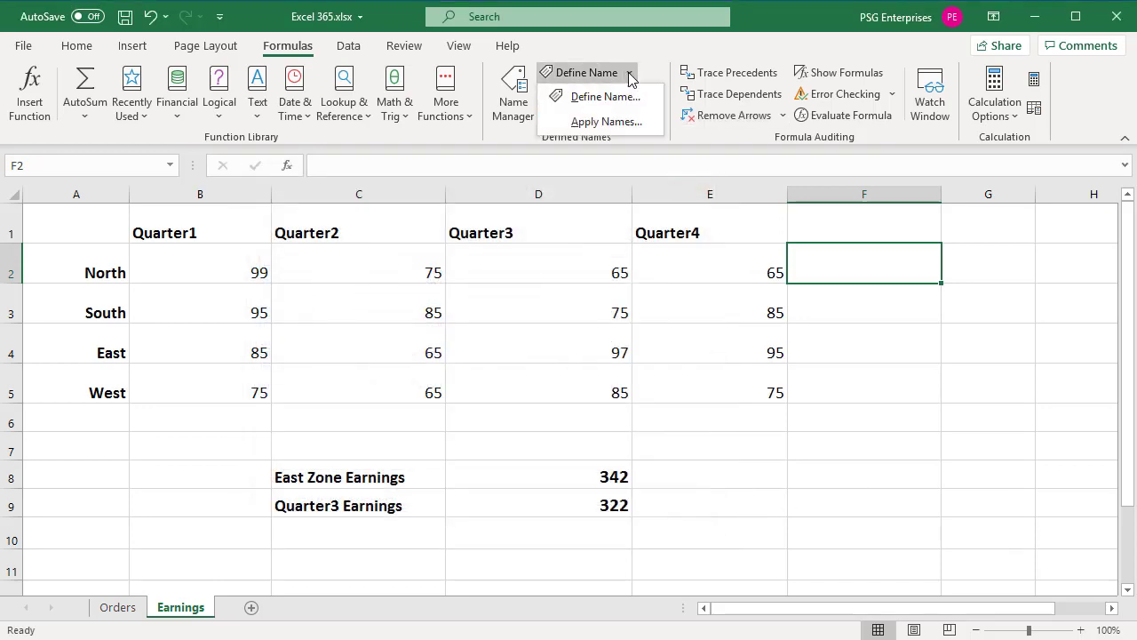
{"action": "left_click", "coordinate": [616, 121]}
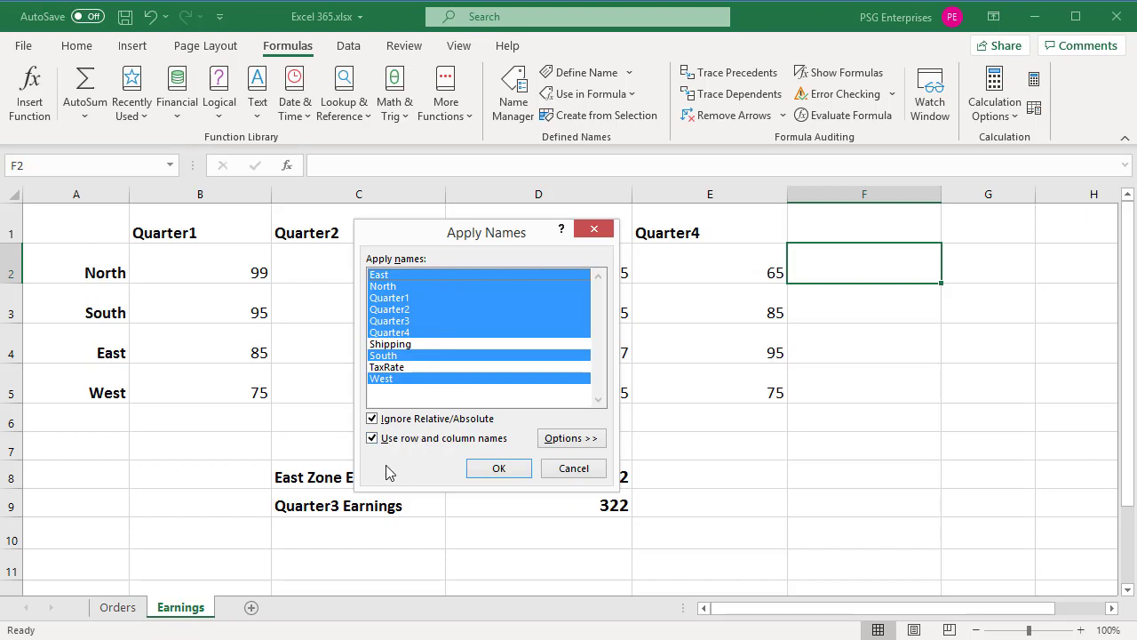
{"action": "left_click", "coordinate": [372, 439]}
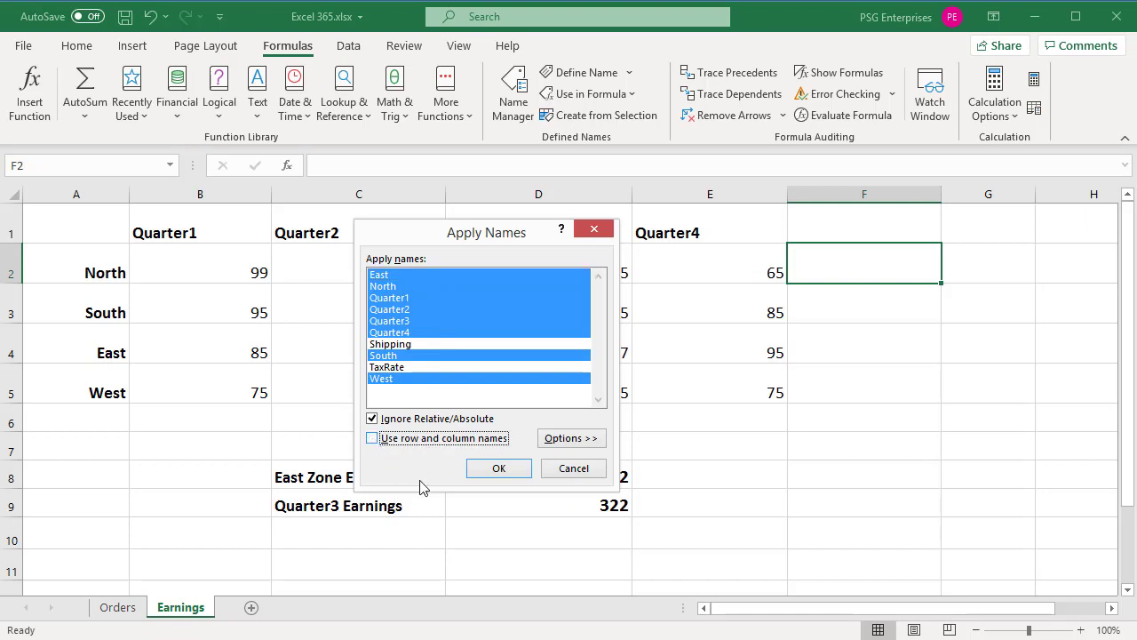
{"action": "left_click", "coordinate": [503, 471]}
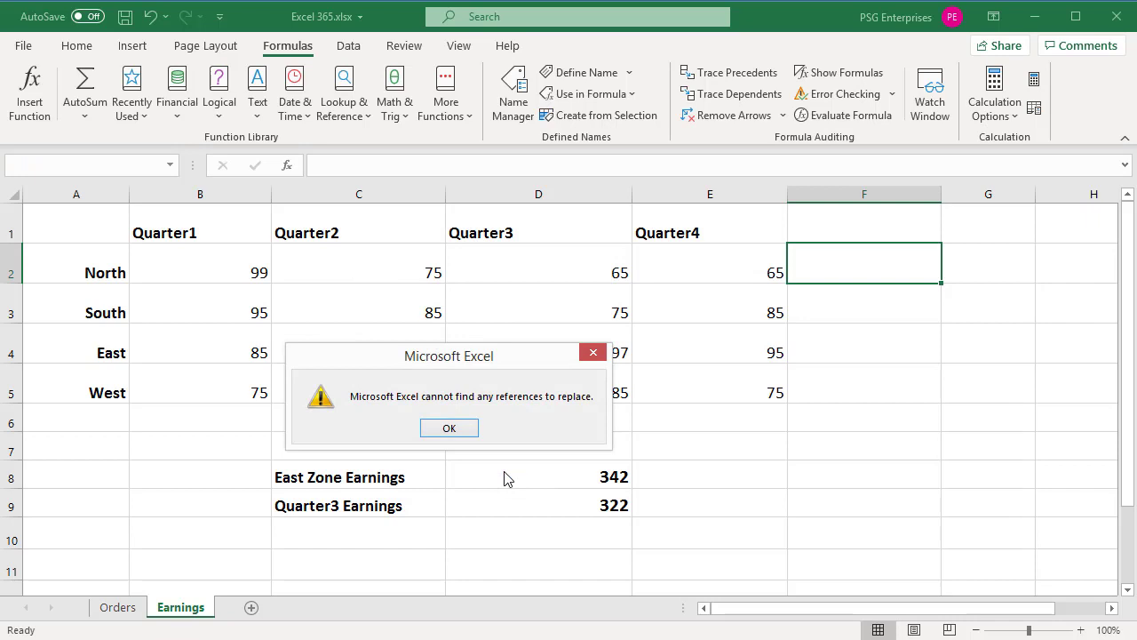
{"action": "left_click", "coordinate": [448, 428]}
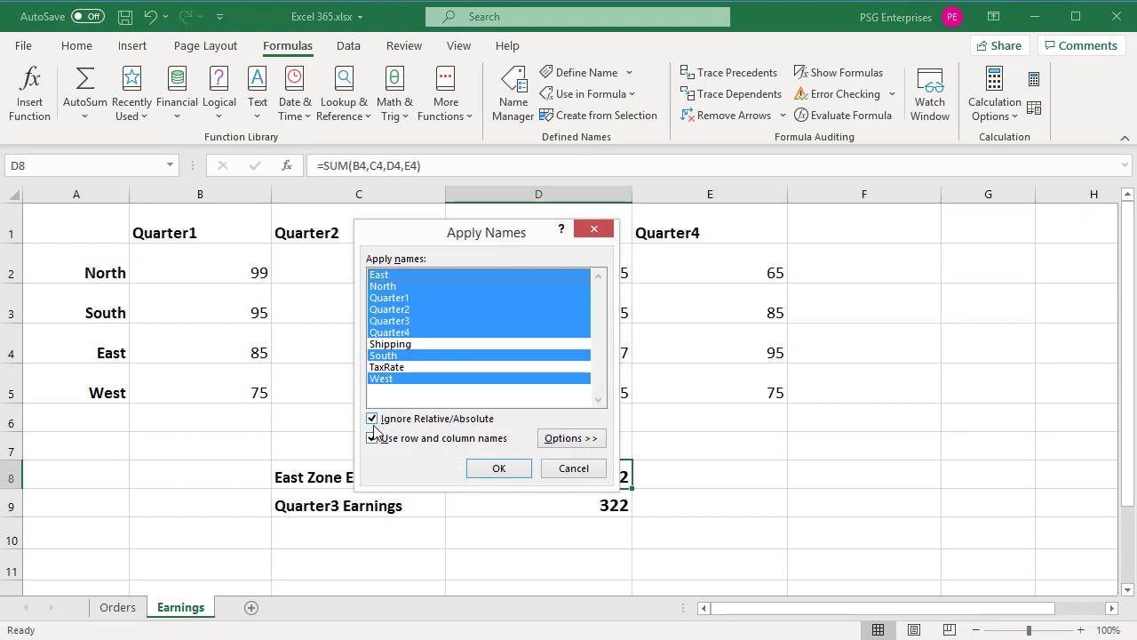
Apply the region and quarter names from cell D8 with Use row and column names enabled, and check the formulas in D8 and D9
{"action": "left_click", "coordinate": [487, 474]}
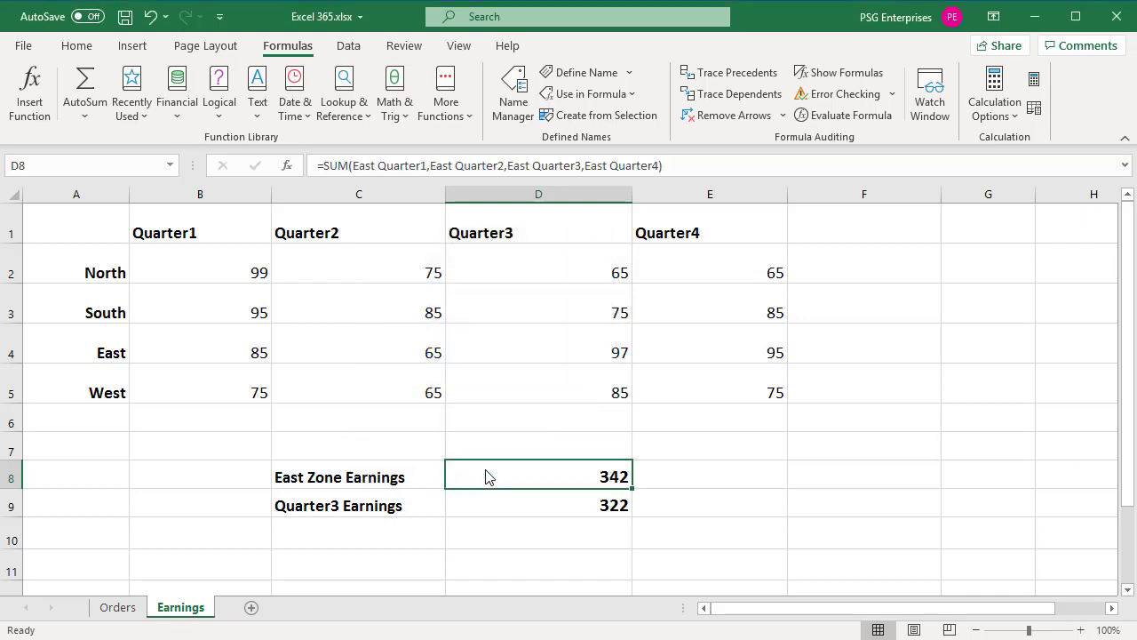
{"action": "double_click", "coordinate": [627, 477]}
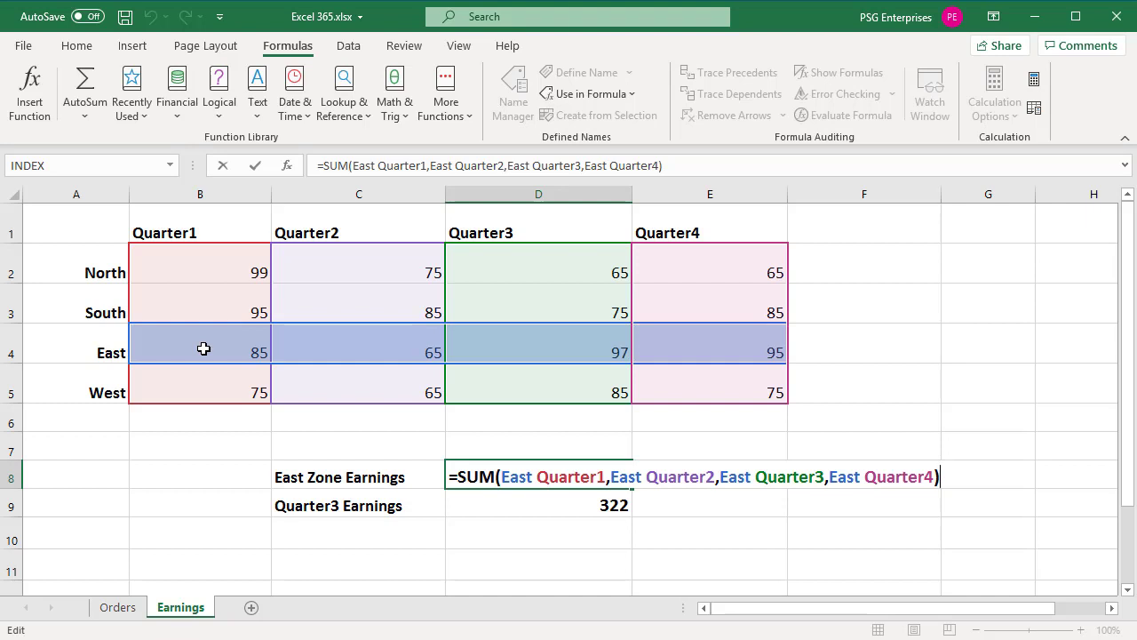
{"action": "key", "text": "Return"}
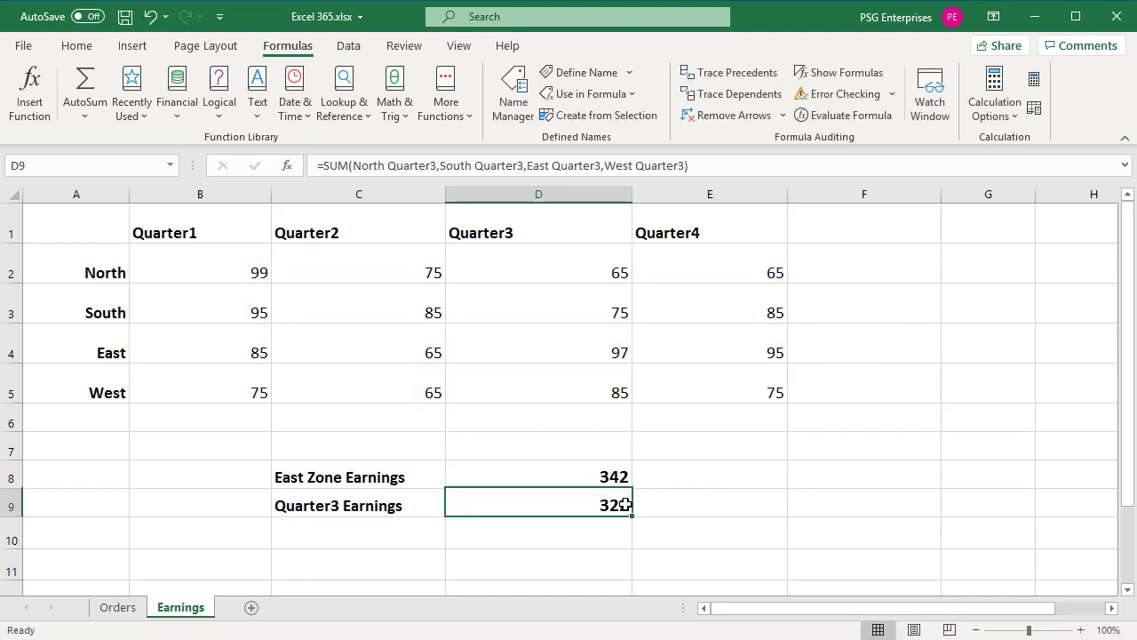
{"action": "double_click", "coordinate": [629, 505]}
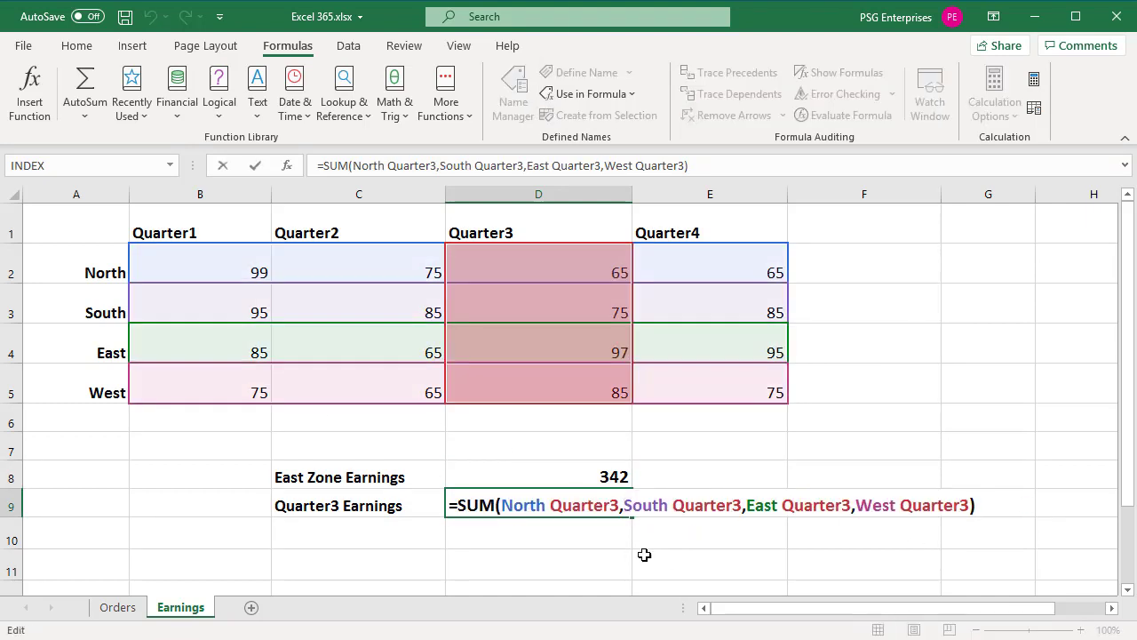